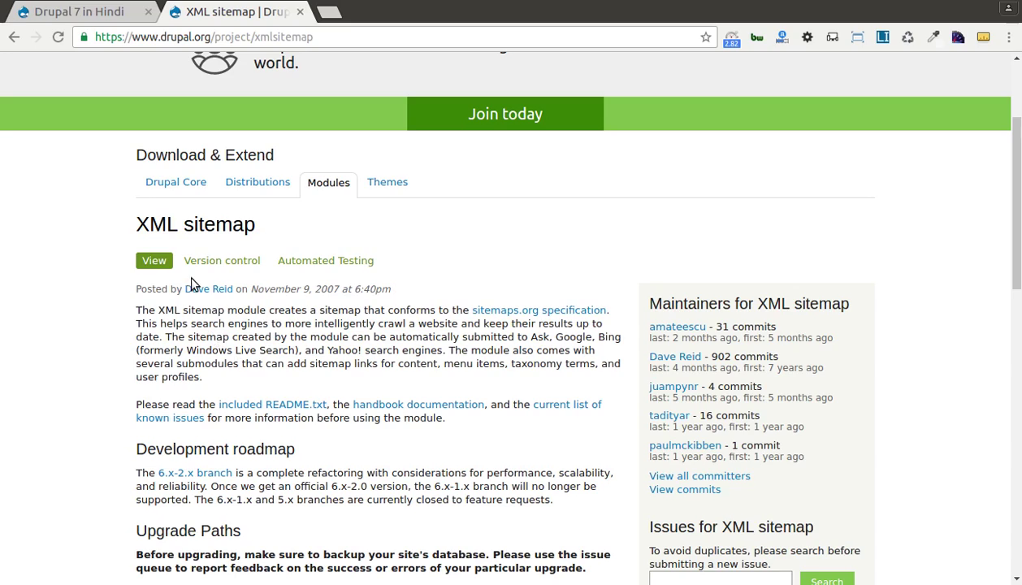
Review the XML sitemap project page on drupal.org, including its project information and recommended releases.
{"action": "scroll", "coordinate": [194, 286], "scroll_direction": "up", "scroll_amount": 1}
{"action": "scroll", "coordinate": [194, 292], "scroll_direction": "down", "scroll_amount": 8}
{"action": "scroll", "coordinate": [194, 300], "scroll_direction": "down", "scroll_amount": 3}
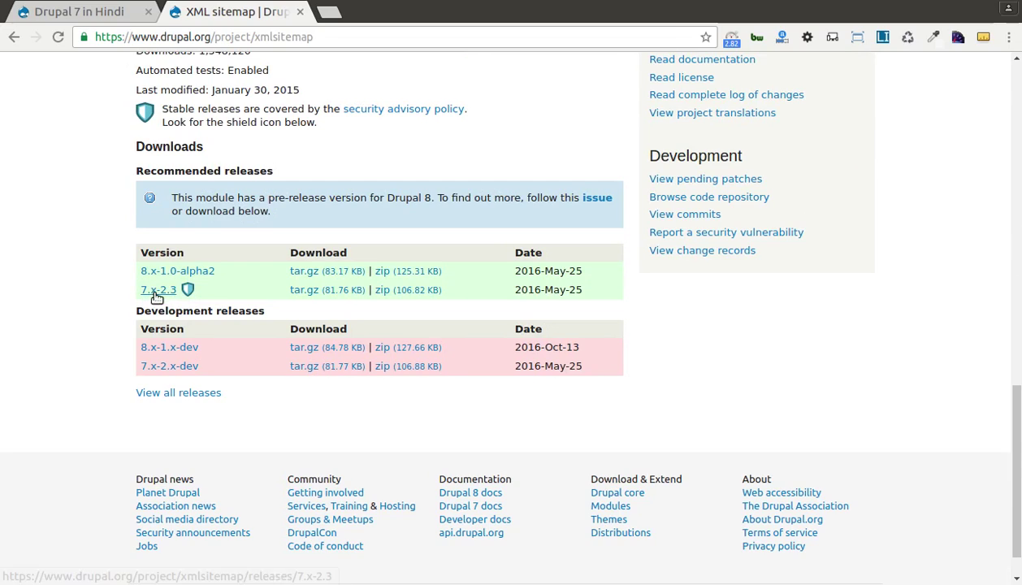
{"action": "scroll", "coordinate": [157, 298], "scroll_direction": "up", "scroll_amount": 2}
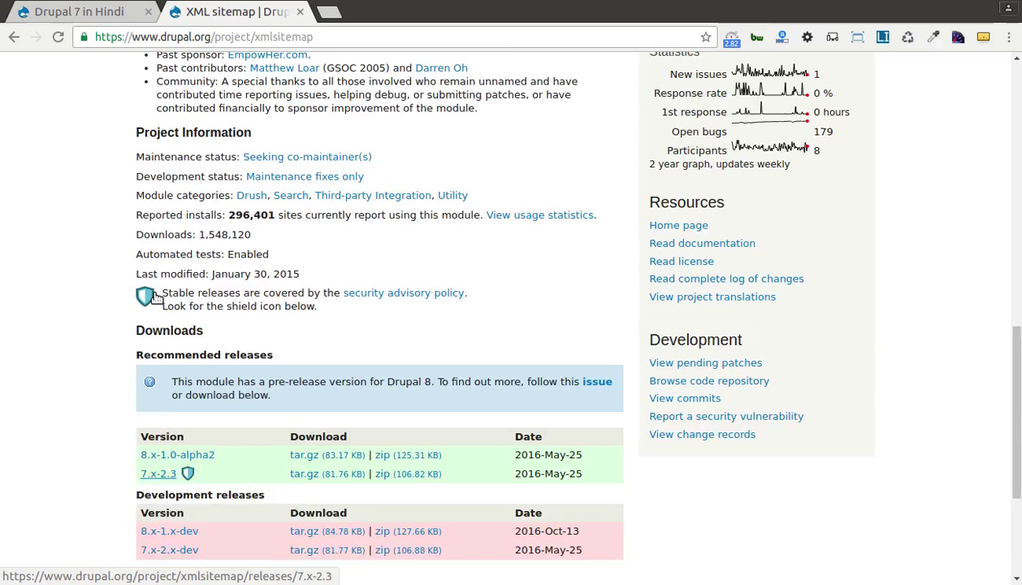
{"action": "scroll", "coordinate": [157, 297], "scroll_direction": "up", "scroll_amount": 7}
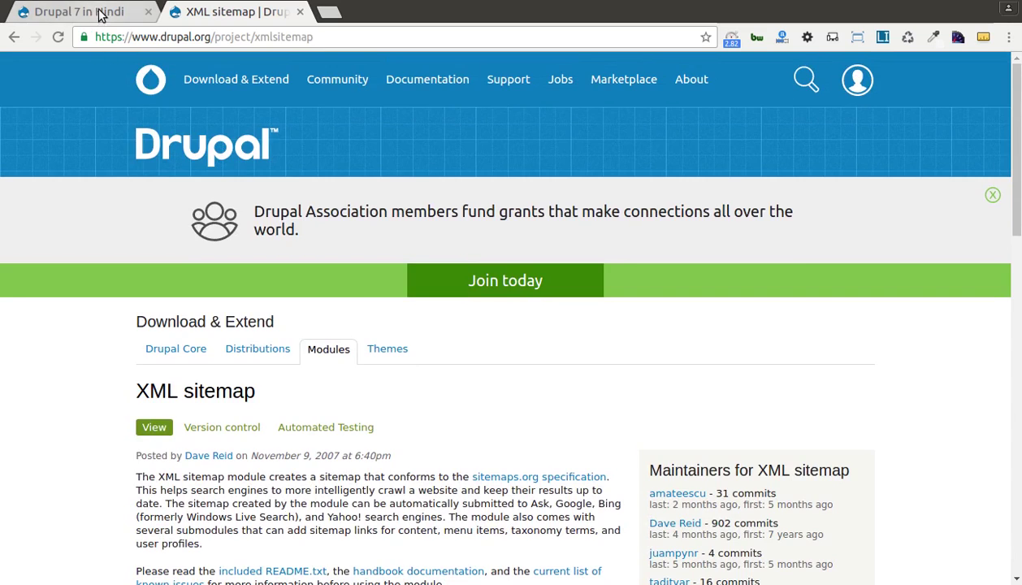
Switch to the Drupal 7 in Hindi site, open its Modules page, collapse the Core group and find the XML sitemap group.
{"action": "left_click", "coordinate": [101, 14]}
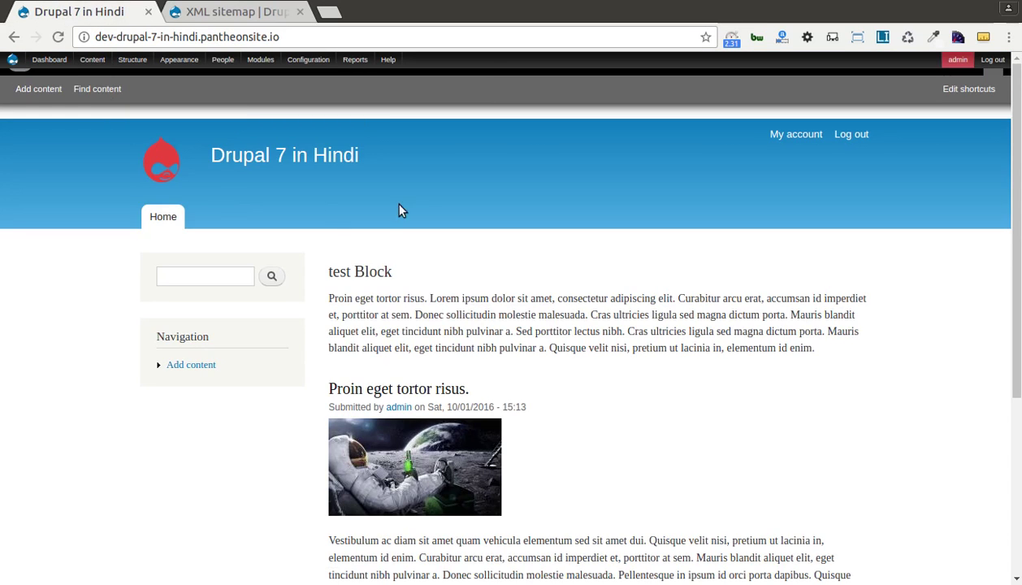
{"action": "left_click", "coordinate": [250, 57]}
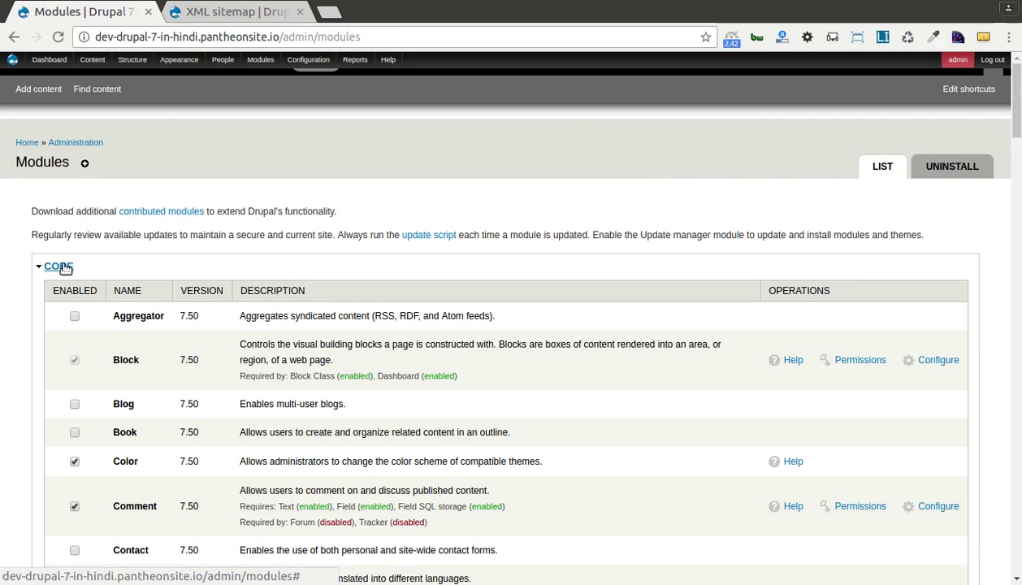
{"action": "left_click", "coordinate": [61, 267]}
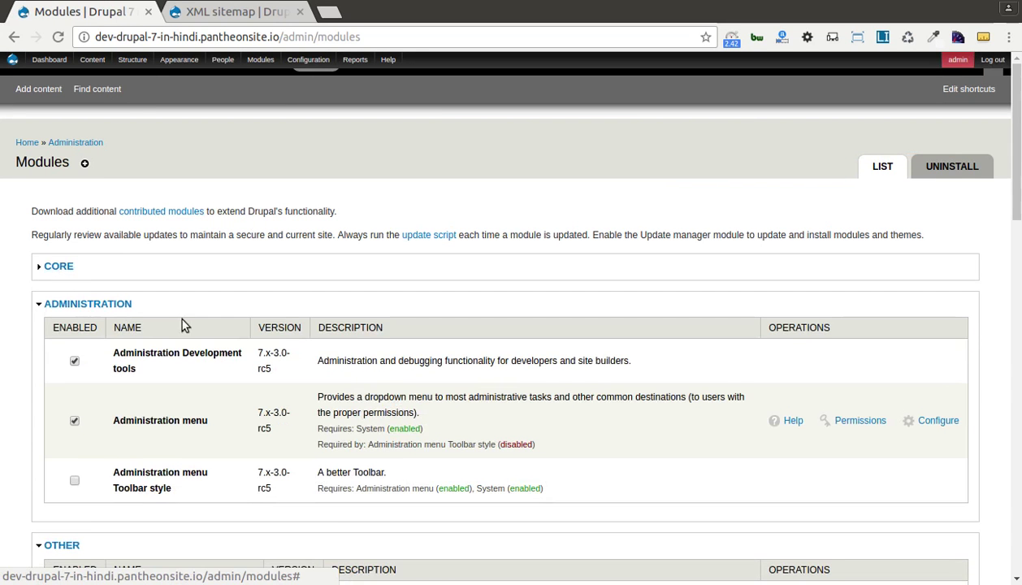
{"action": "scroll", "coordinate": [929, 459], "scroll_direction": "down", "scroll_amount": 15}
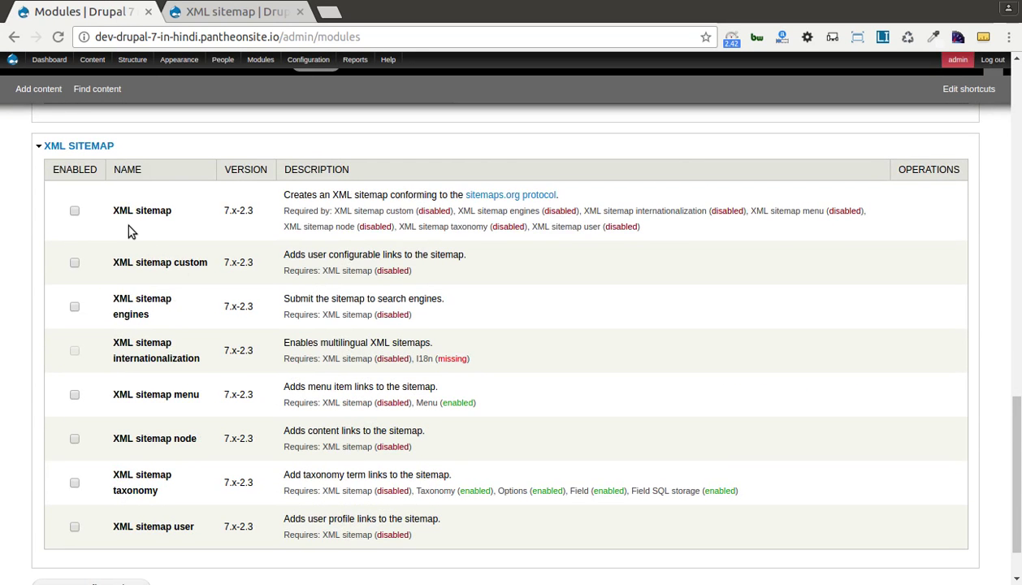
{"action": "left_click_drag", "start_coordinate": [123, 151], "coordinate": [38, 147]}
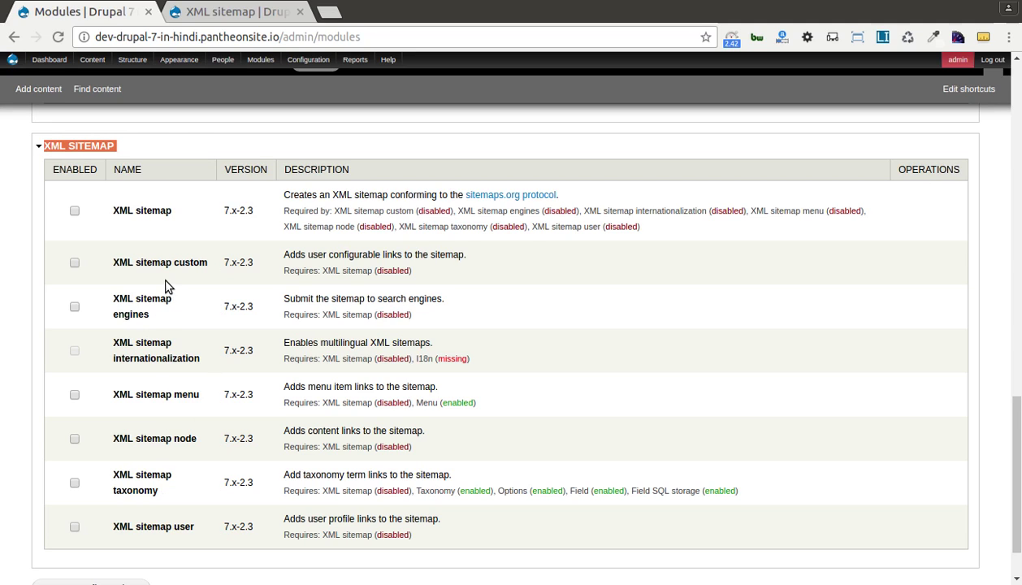
Enable the XML sitemap, engines, menu, node, taxonomy and user modules, and save the module configuration.
{"action": "left_click", "coordinate": [131, 209]}
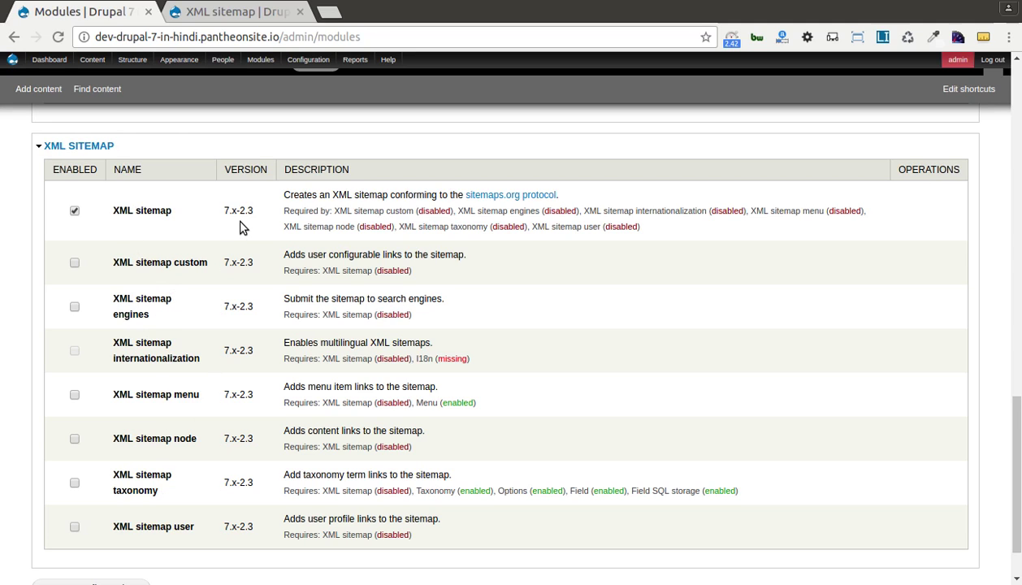
{"action": "left_click", "coordinate": [144, 299]}
{"action": "left_click_drag", "start_coordinate": [420, 359], "coordinate": [480, 361]}
{"action": "left_click_drag", "start_coordinate": [416, 358], "coordinate": [474, 360]}
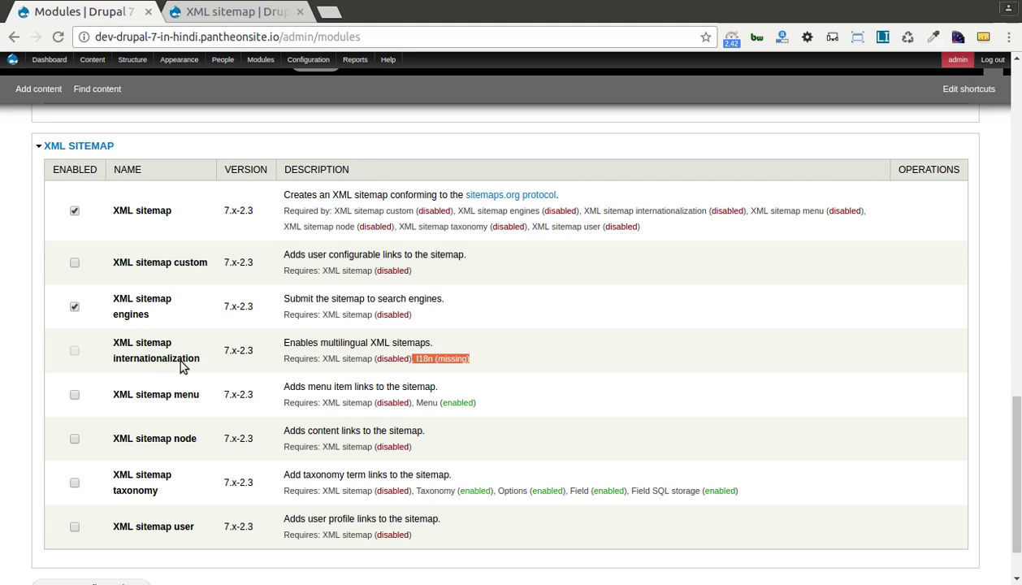
{"action": "scroll", "coordinate": [140, 423], "scroll_direction": "down", "scroll_amount": 2}
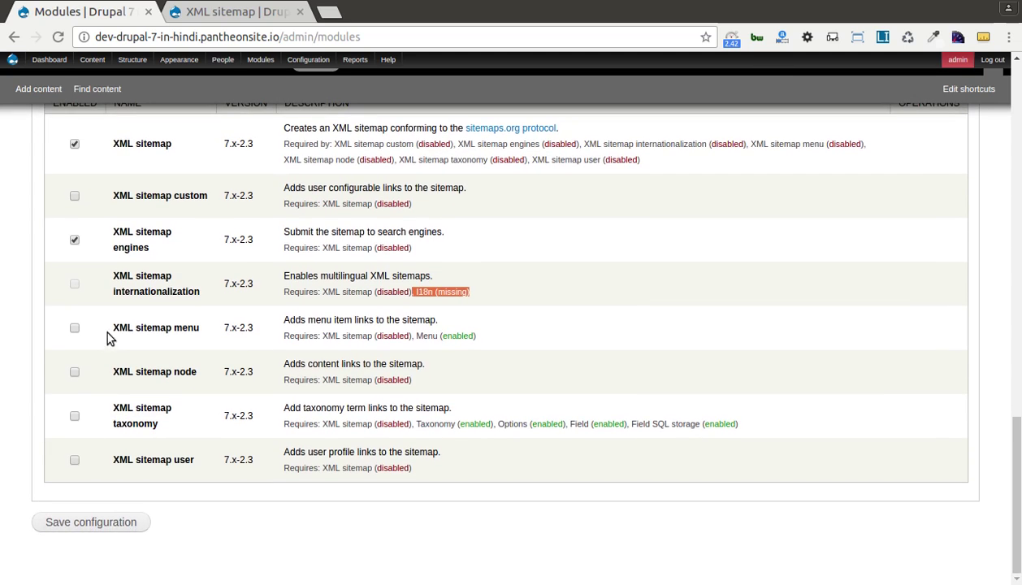
{"action": "left_click", "coordinate": [121, 328]}
{"action": "left_click", "coordinate": [155, 373]}
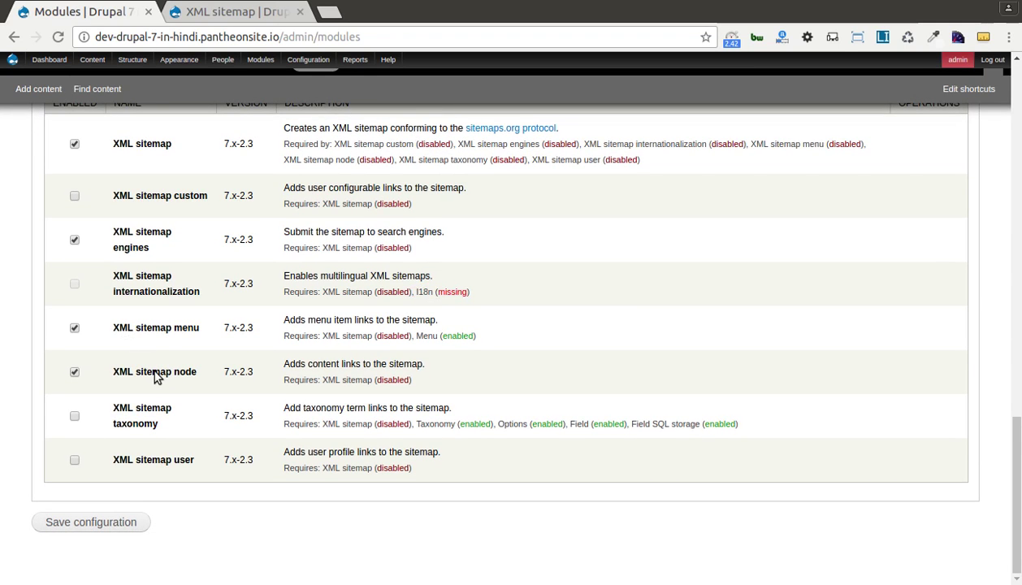
{"action": "left_click", "coordinate": [135, 416]}
{"action": "left_click", "coordinate": [79, 522]}
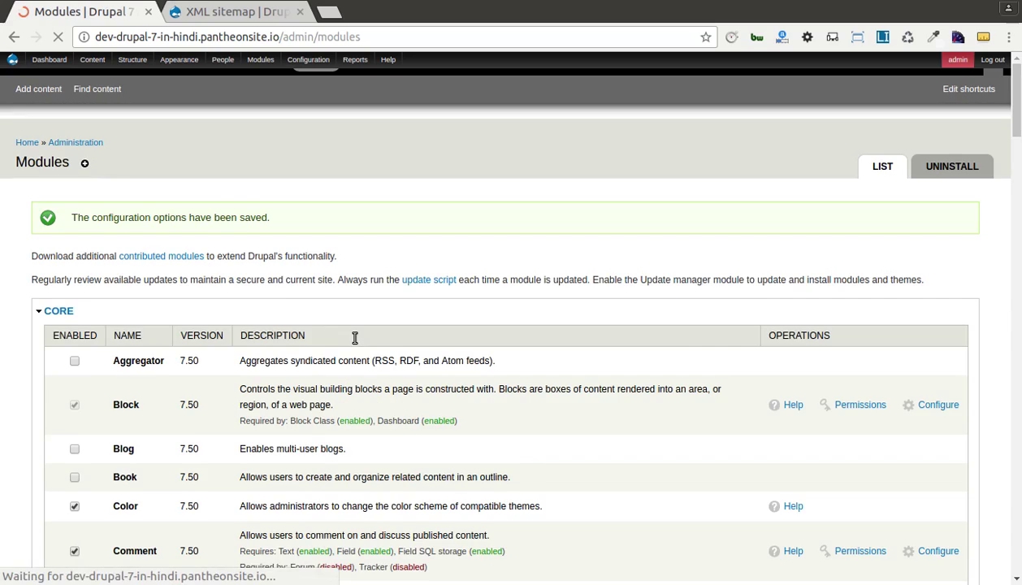
Check the XML sitemap group in the module list and open the main XML sitemap module's configuration.
{"action": "scroll", "coordinate": [319, 428], "scroll_direction": "up", "scroll_amount": 3}
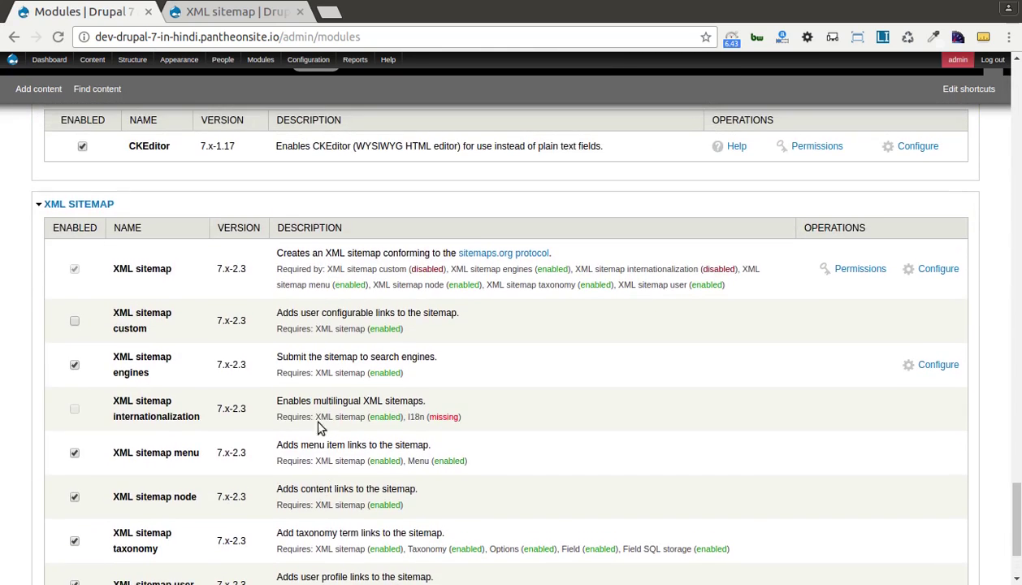
{"action": "scroll", "coordinate": [131, 464], "scroll_direction": "down", "scroll_amount": 2}
{"action": "scroll", "coordinate": [131, 463], "scroll_direction": "up", "scroll_amount": 1}
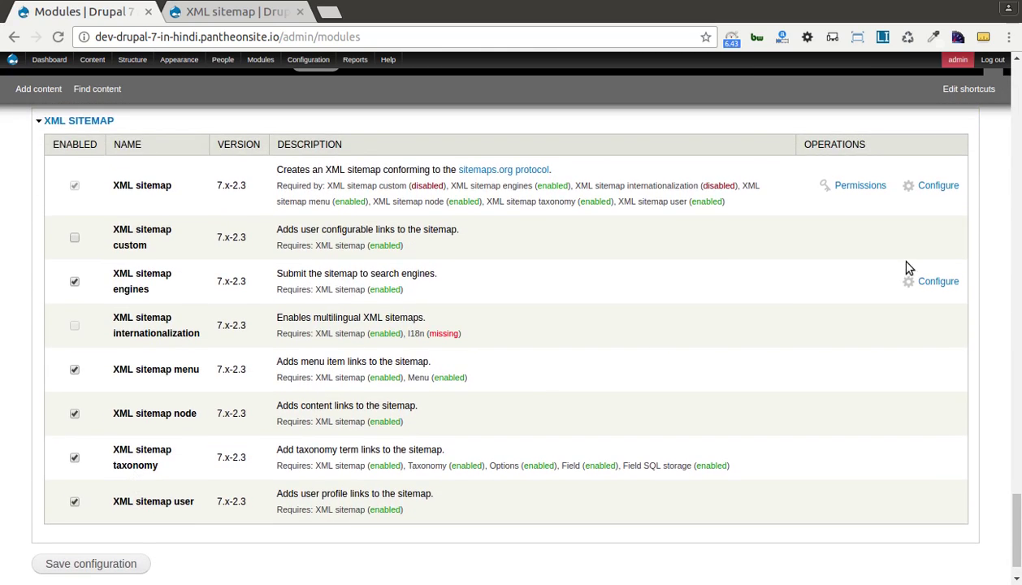
{"action": "left_click", "coordinate": [936, 185]}
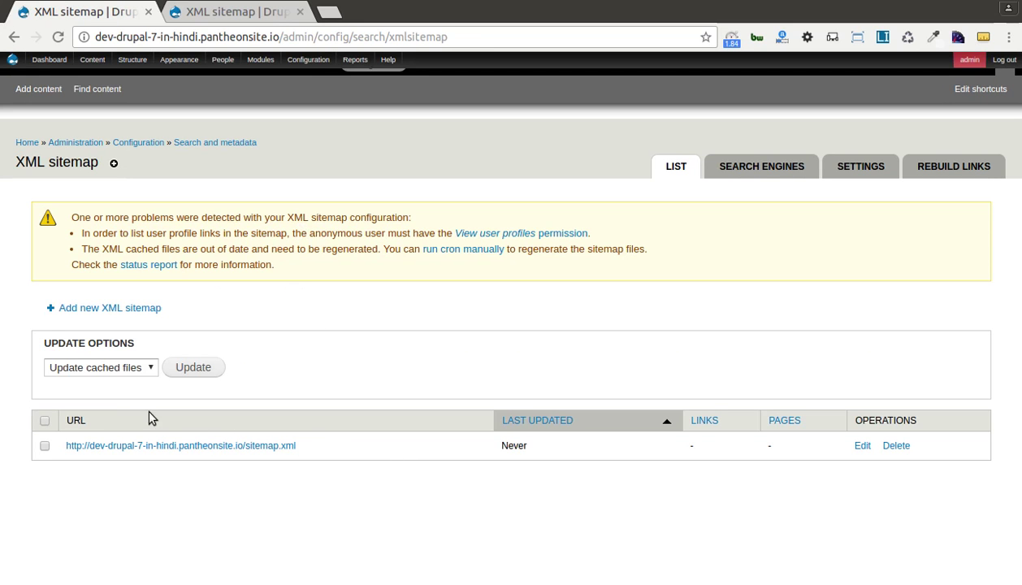
Examine the URL and last-updated status of the sitemap.xml entry in the sitemap list.
{"action": "left_click_drag", "start_coordinate": [313, 445], "coordinate": [64, 445]}
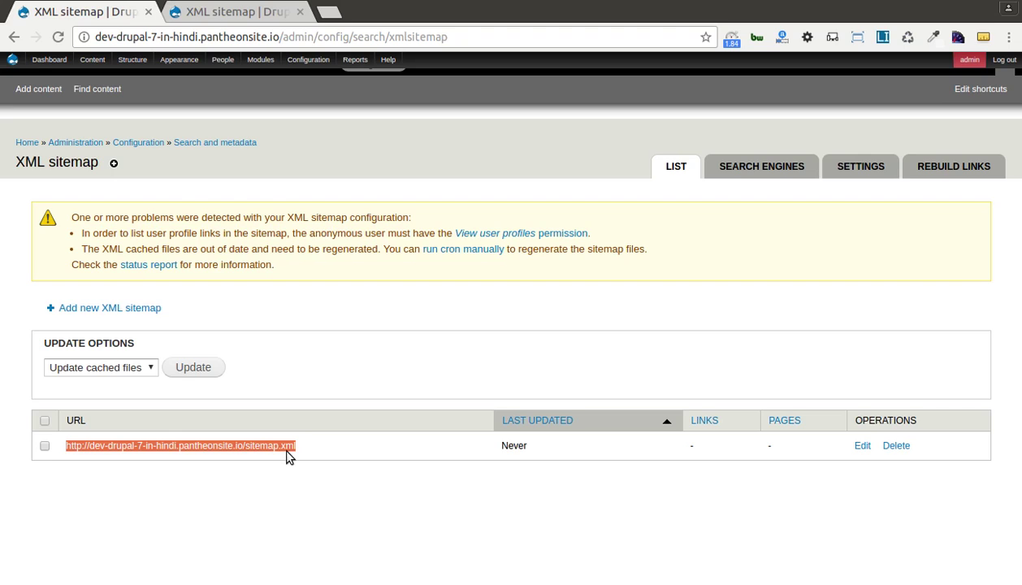
{"action": "double_click", "coordinate": [513, 446]}
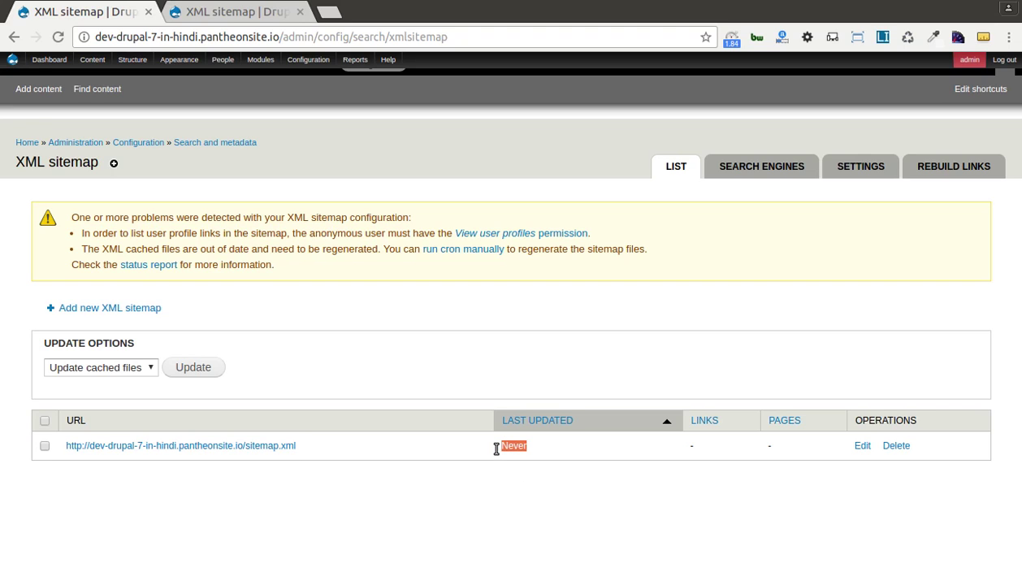
{"action": "left_click", "coordinate": [525, 520]}
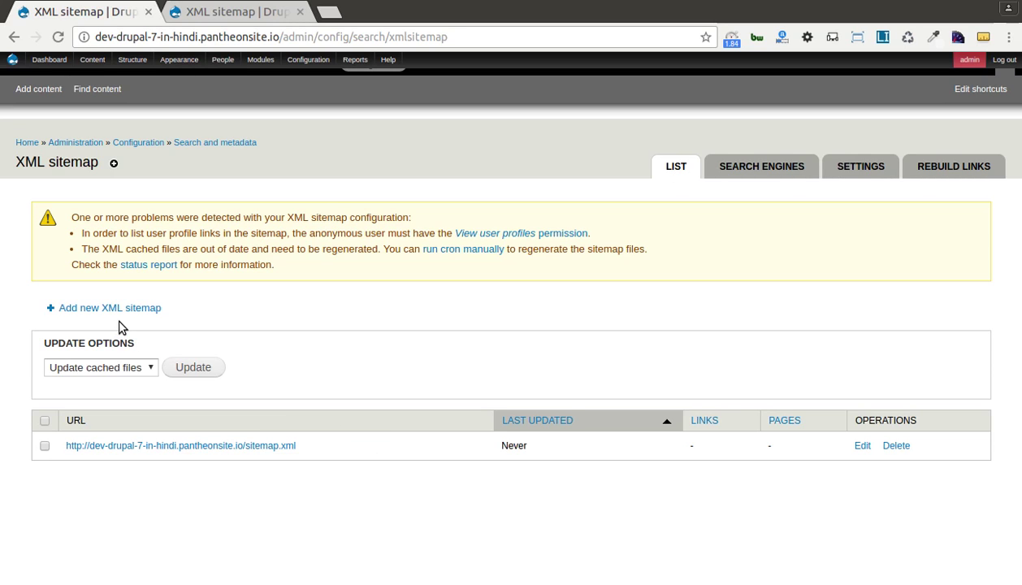
In the XML sitemap search engine settings, choose Bing and Google as the engines the sitemap is submitted to.
{"action": "left_click", "coordinate": [751, 164]}
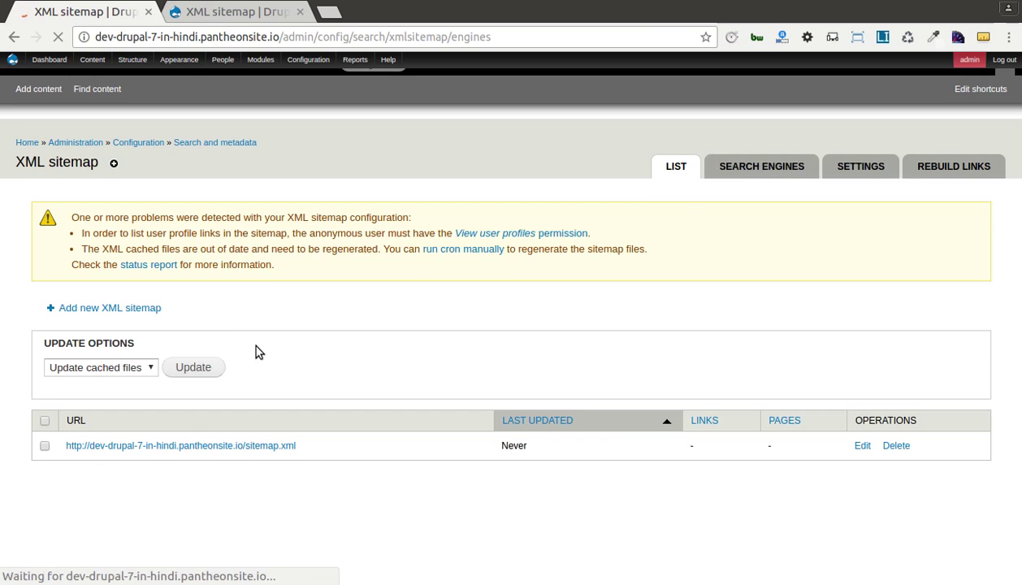
{"action": "scroll", "coordinate": [255, 350], "scroll_direction": "down", "scroll_amount": 2}
{"action": "left_click_drag", "start_coordinate": [252, 243], "coordinate": [33, 255]}
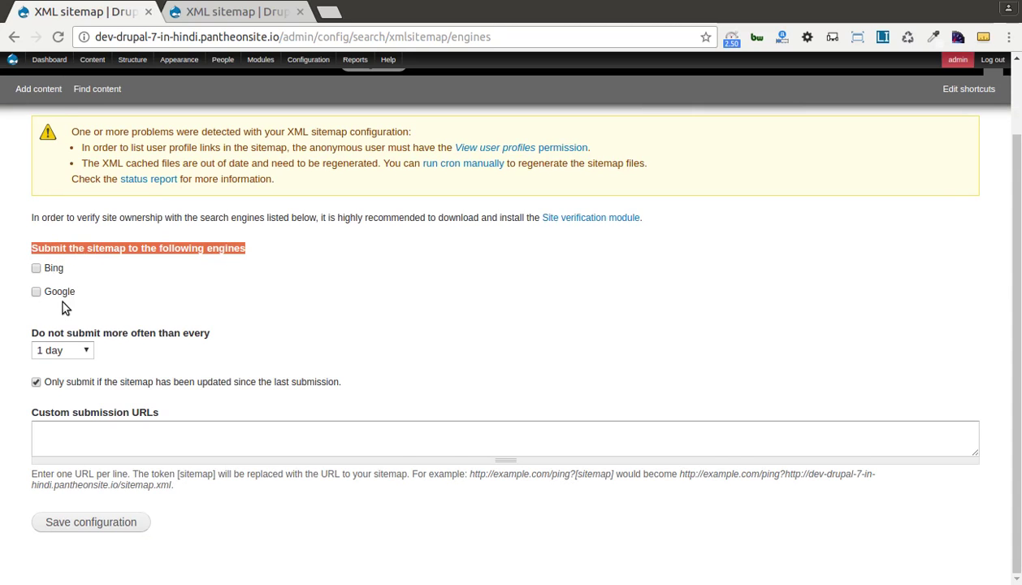
{"action": "left_click", "coordinate": [52, 269]}
{"action": "left_click", "coordinate": [61, 293]}
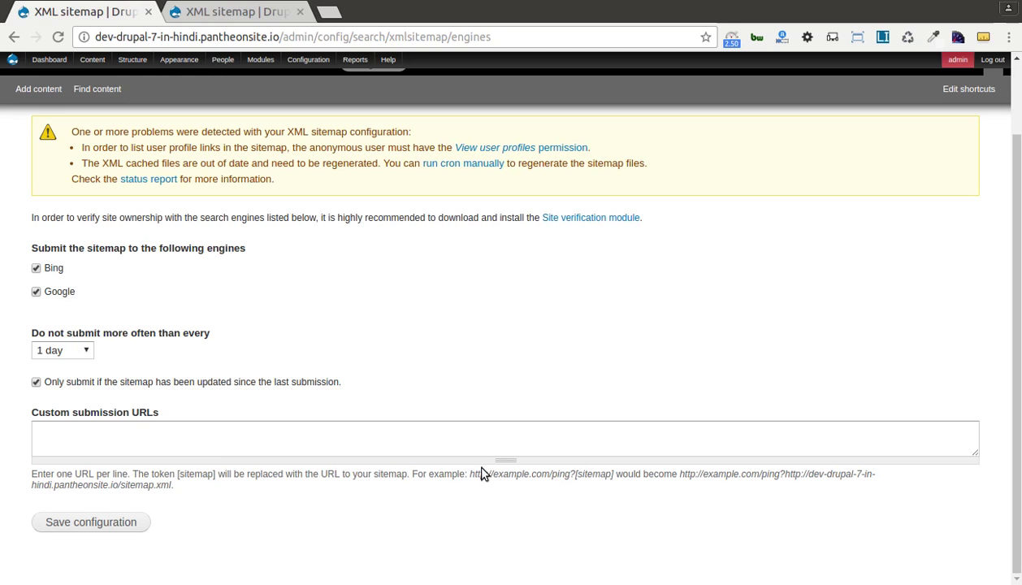
Enlarge the Custom submission URLs box, read its help text and save the search engine configuration with the box left empty.
{"action": "left_click_drag", "start_coordinate": [500, 459], "coordinate": [503, 527]}
{"action": "left_click", "coordinate": [291, 464]}
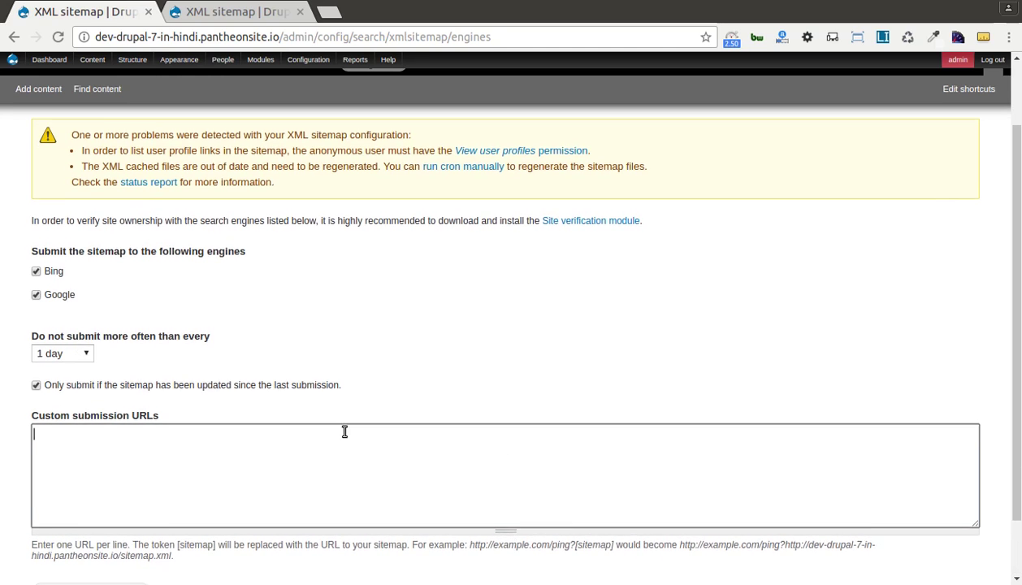
{"action": "scroll", "coordinate": [345, 432], "scroll_direction": "down", "scroll_amount": 1}
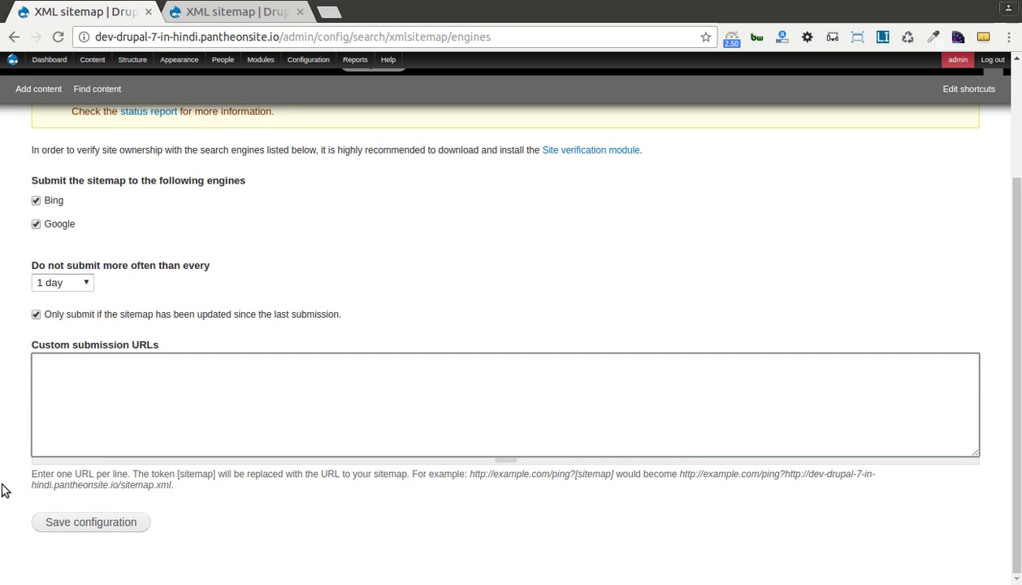
{"action": "triple_click", "coordinate": [32, 481]}
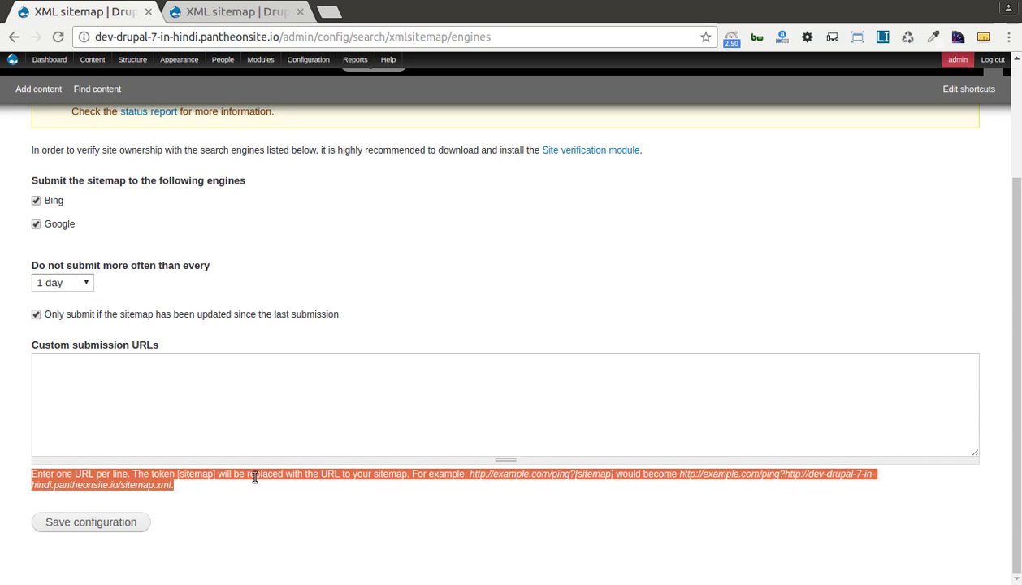
{"action": "left_click", "coordinate": [102, 522]}
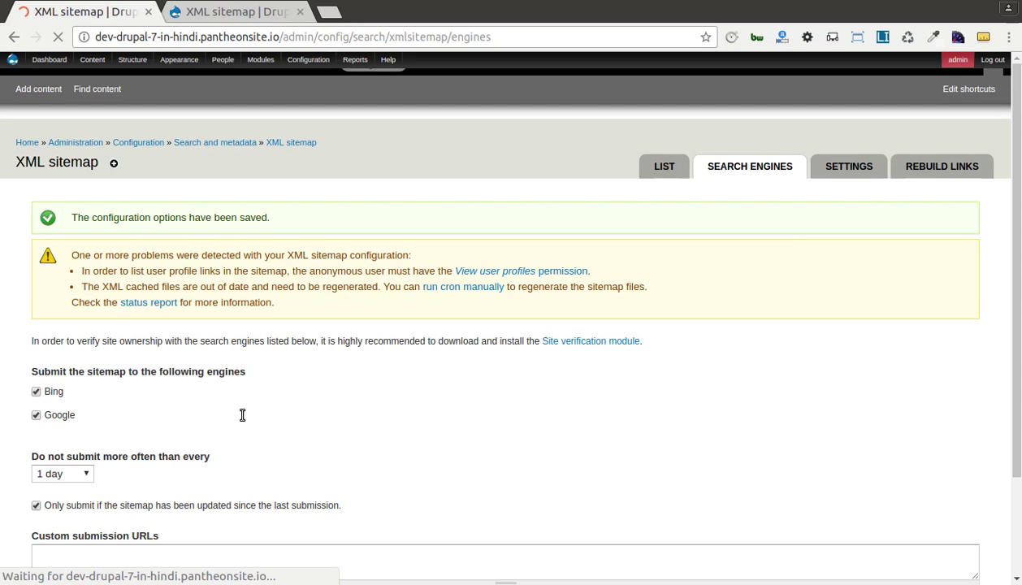
Open the general XML sitemap settings and set the minimum sitemap lifetime to the recommended 1 day.
{"action": "left_click", "coordinate": [863, 168]}
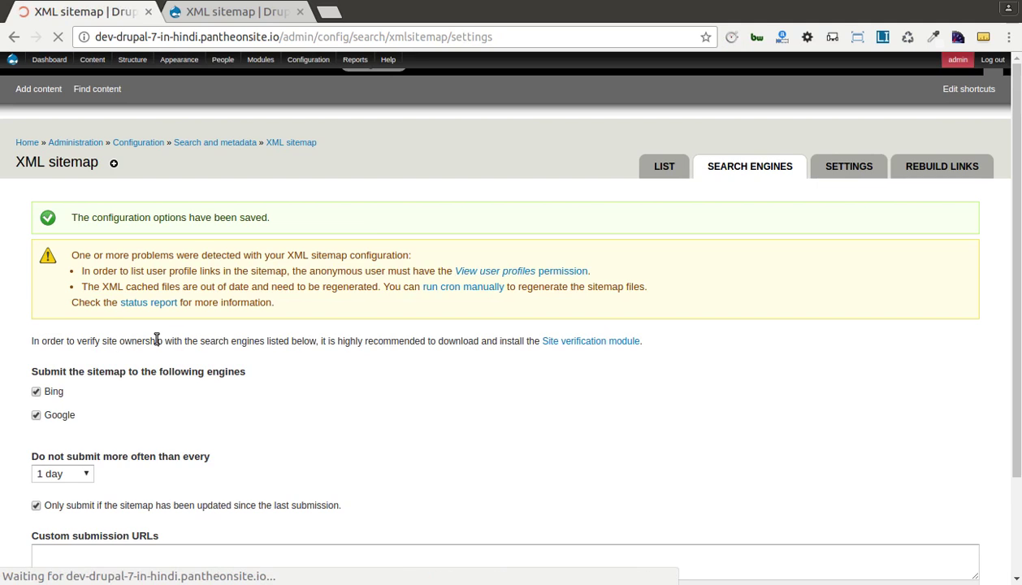
{"action": "scroll", "coordinate": [98, 342], "scroll_direction": "down", "scroll_amount": 2}
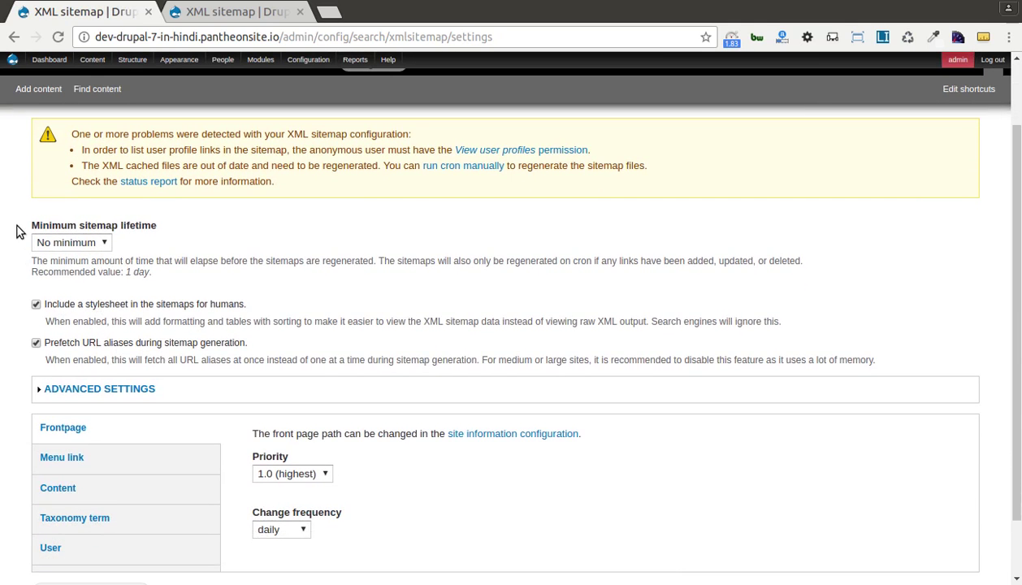
{"action": "left_click_drag", "start_coordinate": [18, 228], "coordinate": [118, 228]}
{"action": "left_click", "coordinate": [151, 227]}
{"action": "left_click_drag", "start_coordinate": [32, 271], "coordinate": [149, 277]}
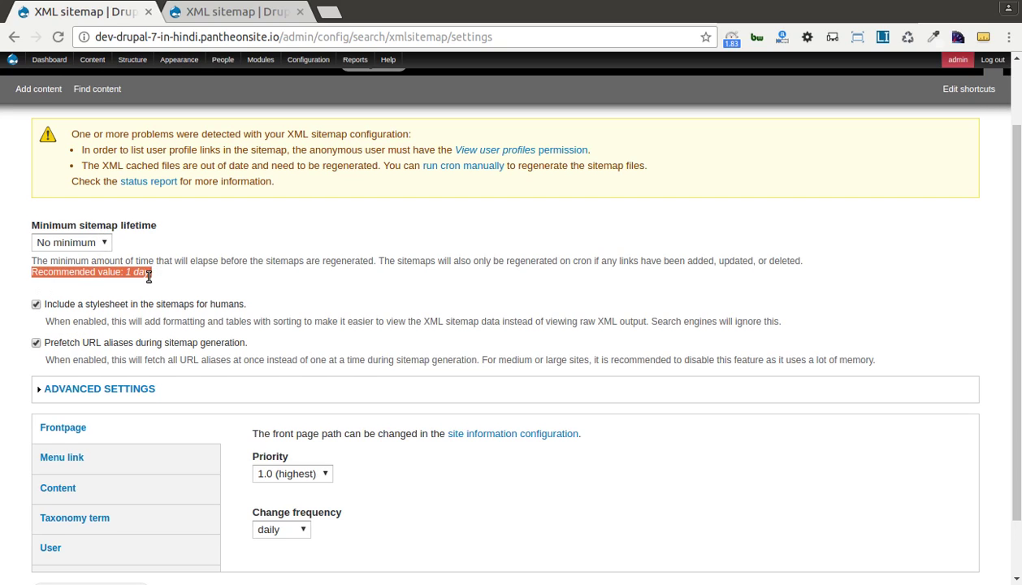
{"action": "left_click", "coordinate": [92, 239]}
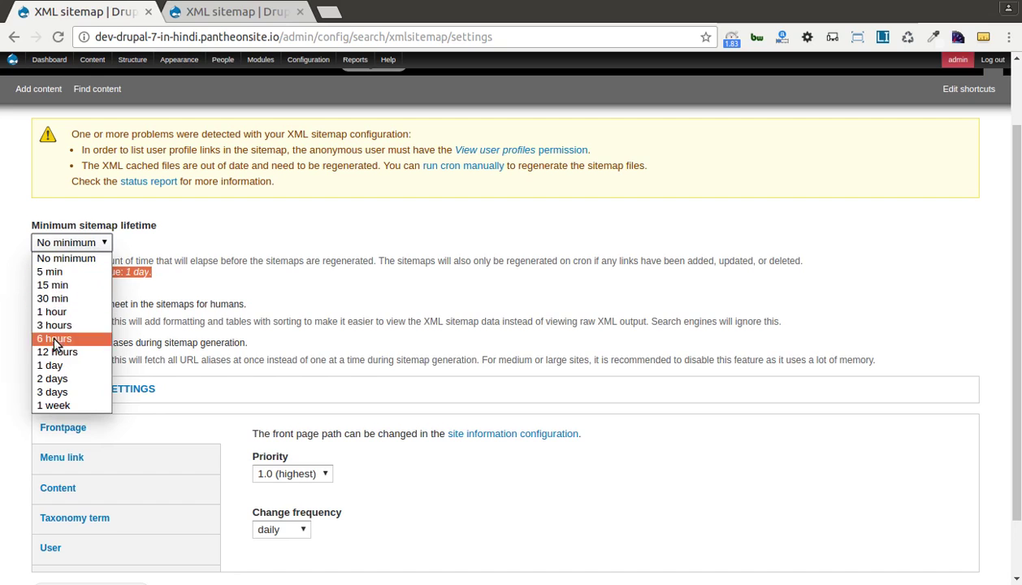
{"action": "left_click", "coordinate": [51, 365]}
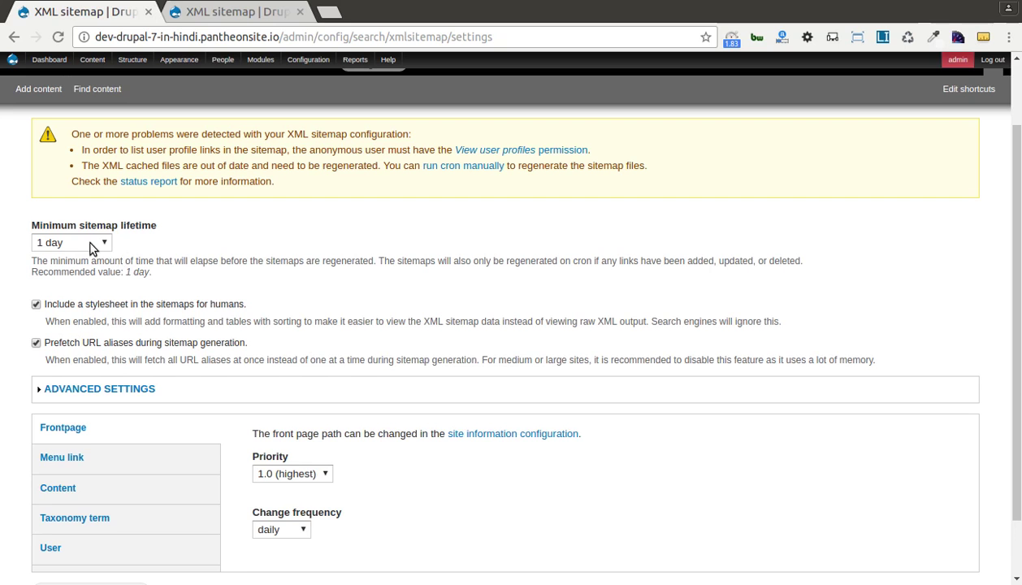
Examine the option that includes a stylesheet in the sitemaps for humans.
{"action": "scroll", "coordinate": [286, 301], "scroll_direction": "down", "scroll_amount": 2}
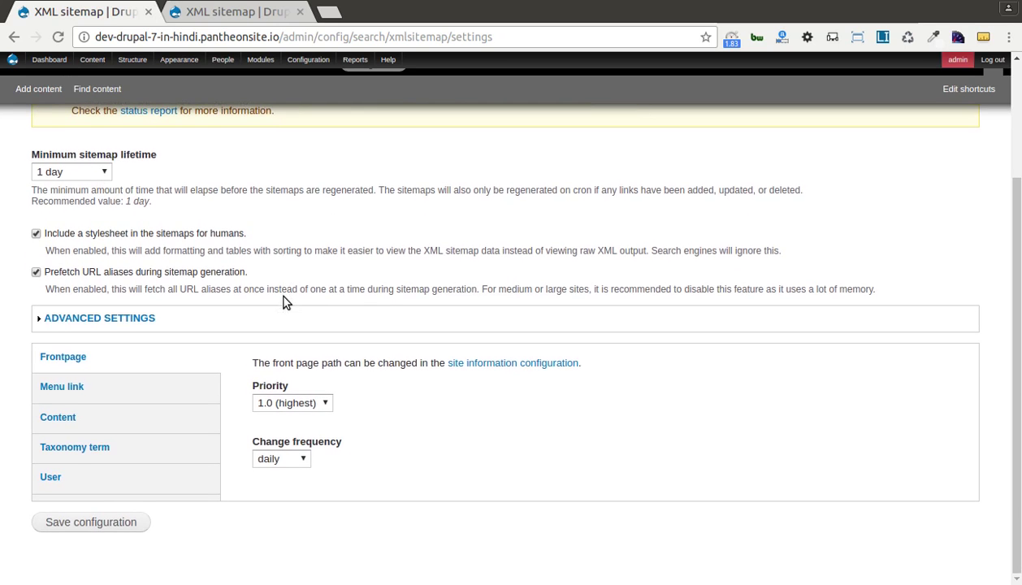
{"action": "left_click_drag", "start_coordinate": [51, 238], "coordinate": [252, 237]}
{"action": "left_click", "coordinate": [252, 237]}
{"action": "double_click", "coordinate": [108, 235]}
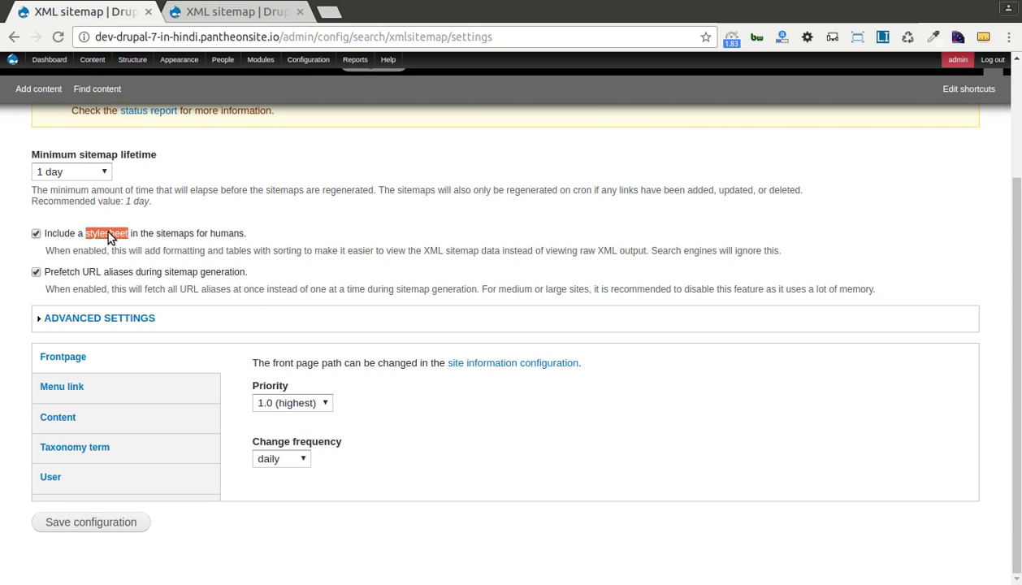
{"action": "left_click", "coordinate": [308, 244]}
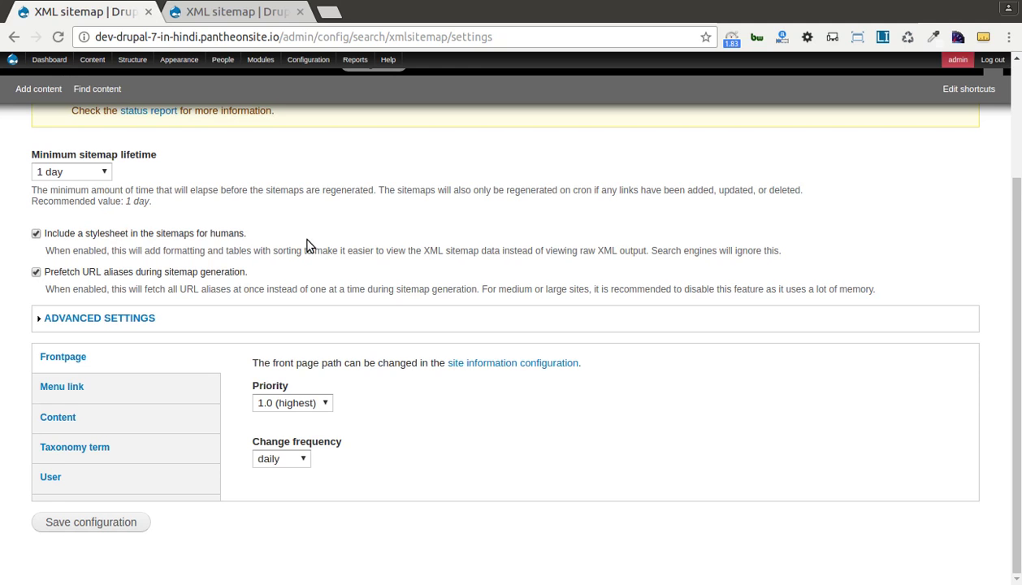
Examine the advanced XML sitemap settings, including links per page, cache directory, default base URL and last modification date format.
{"action": "left_click", "coordinate": [146, 318]}
{"action": "scroll", "coordinate": [141, 309], "scroll_direction": "up", "scroll_amount": 3}
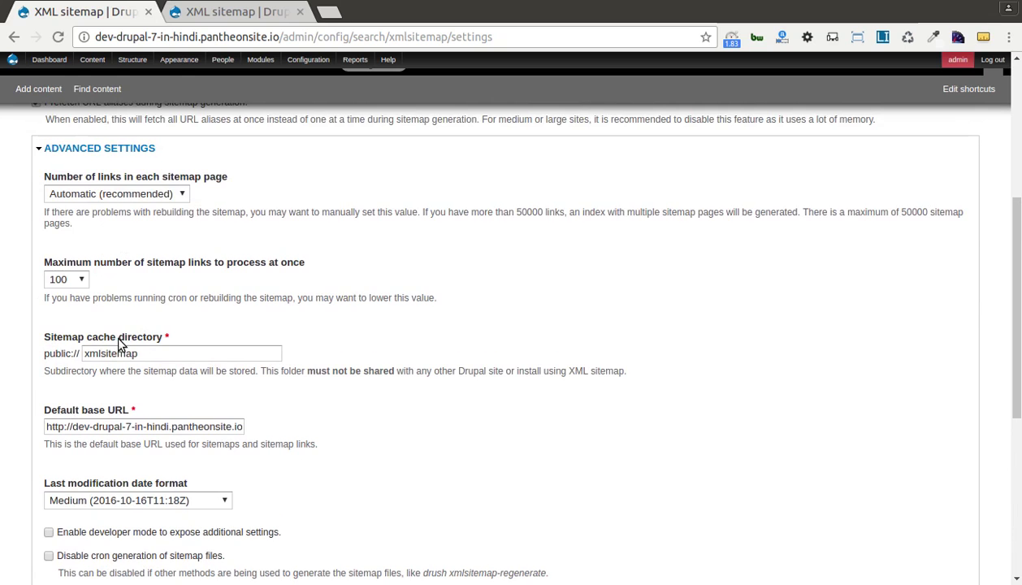
{"action": "scroll", "coordinate": [119, 340], "scroll_direction": "down", "scroll_amount": 2}
{"action": "scroll", "coordinate": [116, 398], "scroll_direction": "down", "scroll_amount": 2}
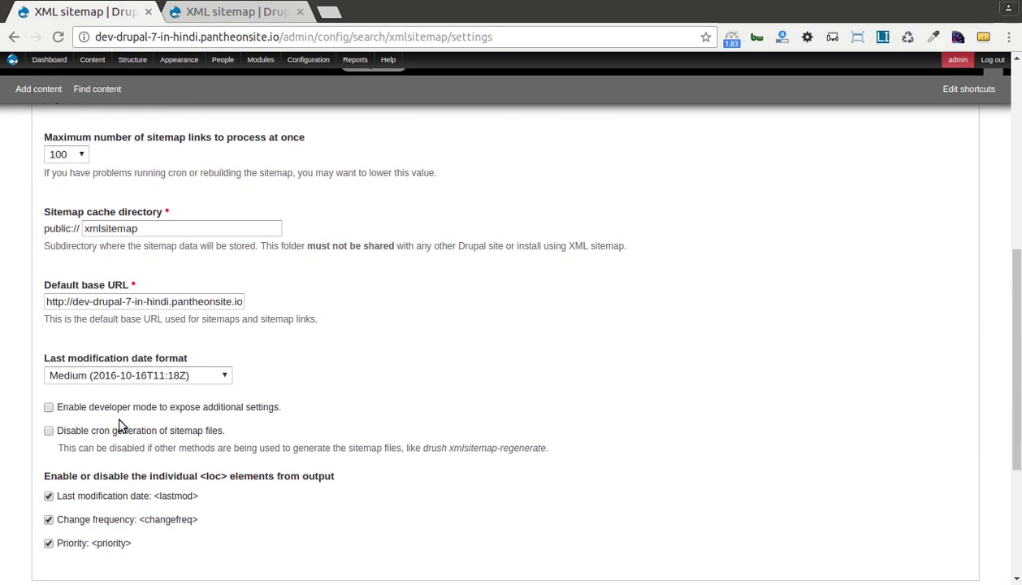
{"action": "scroll", "coordinate": [120, 437], "scroll_direction": "down", "scroll_amount": 2}
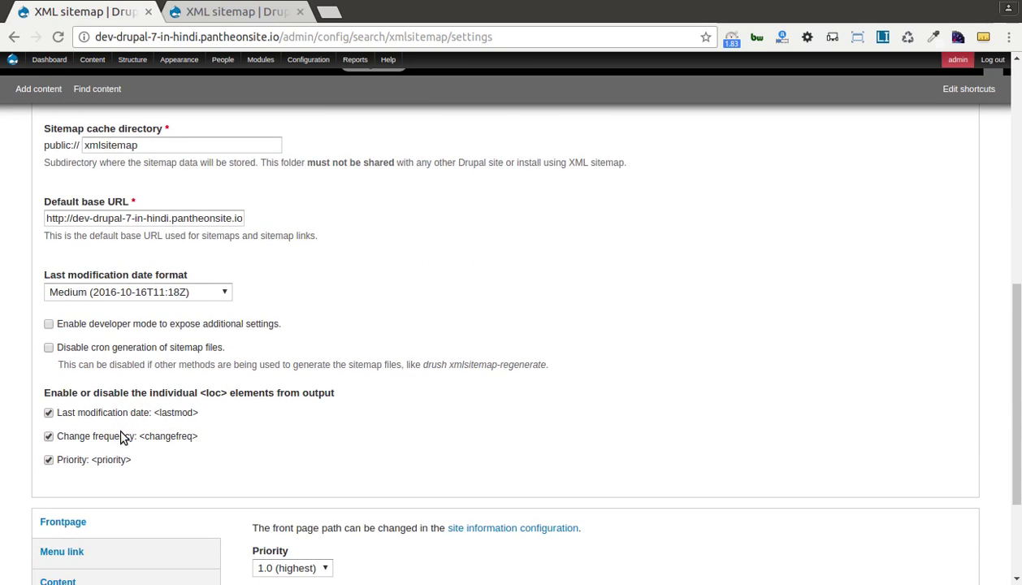
{"action": "scroll", "coordinate": [120, 437], "scroll_direction": "up", "scroll_amount": 2}
{"action": "scroll", "coordinate": [228, 398], "scroll_direction": "up", "scroll_amount": 2}
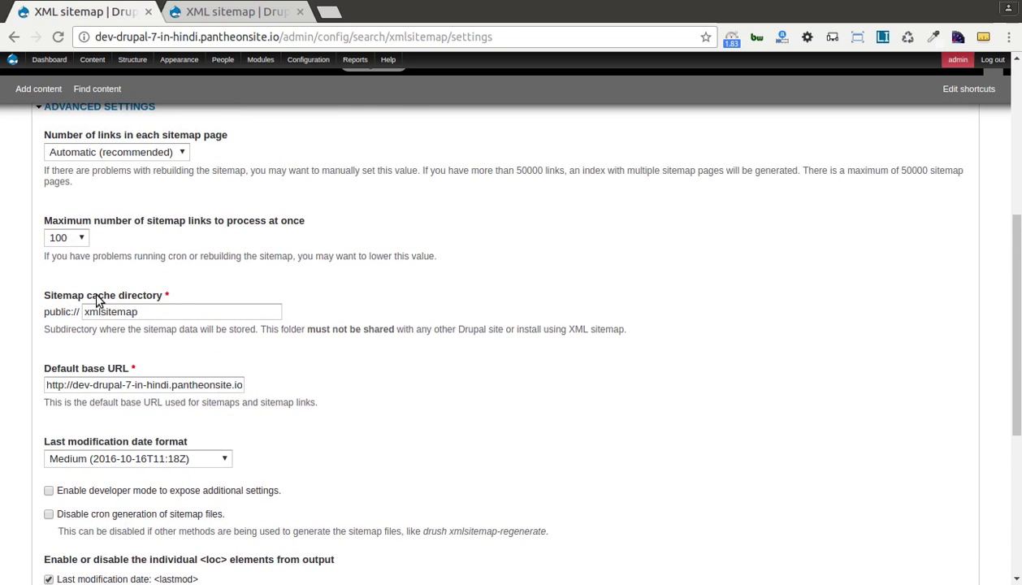
{"action": "scroll", "coordinate": [116, 276], "scroll_direction": "up", "scroll_amount": 1}
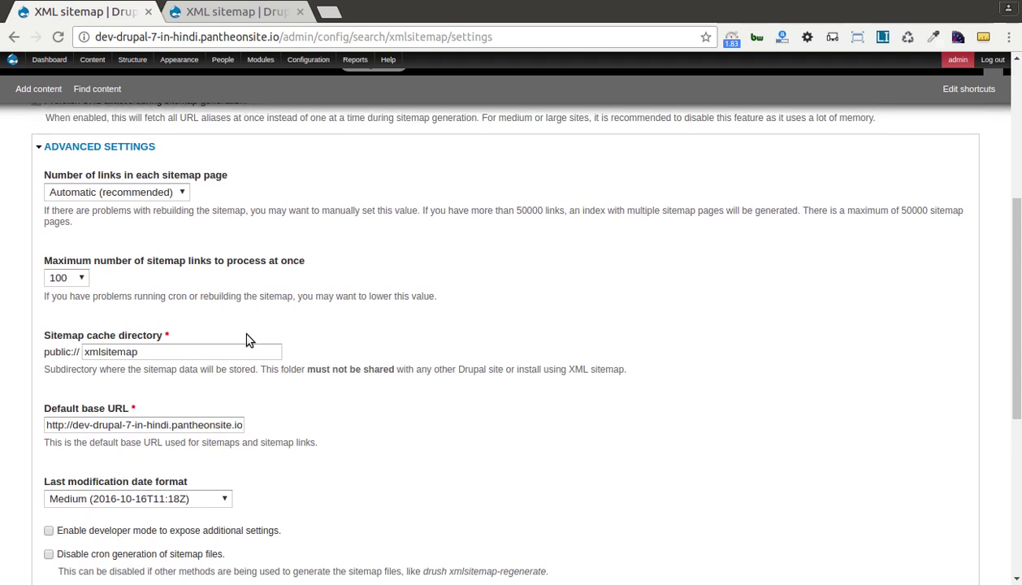
{"action": "scroll", "coordinate": [247, 340], "scroll_direction": "down", "scroll_amount": 5}
{"action": "scroll", "coordinate": [248, 340], "scroll_direction": "up", "scroll_amount": 5}
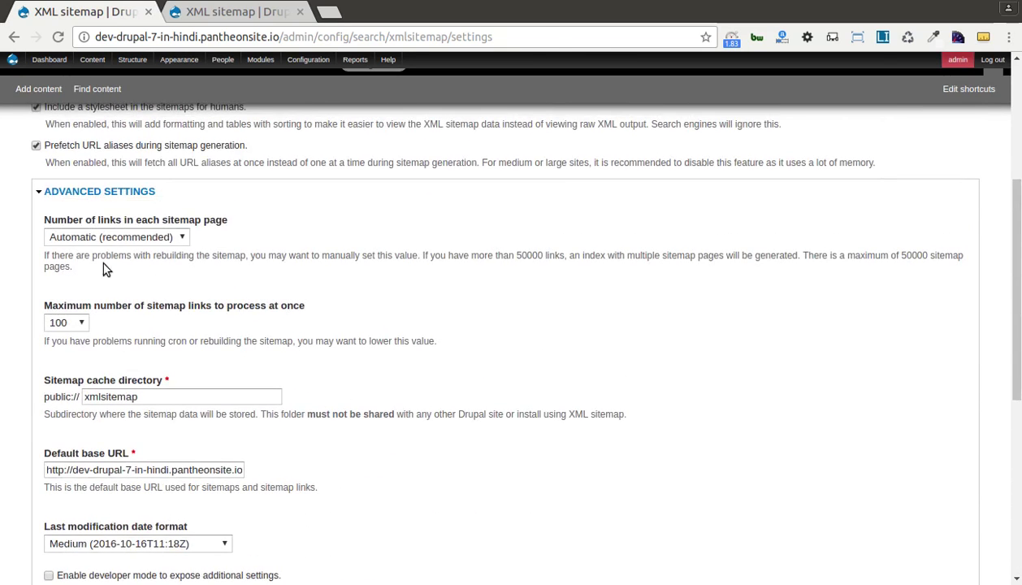
{"action": "left_click", "coordinate": [101, 195]}
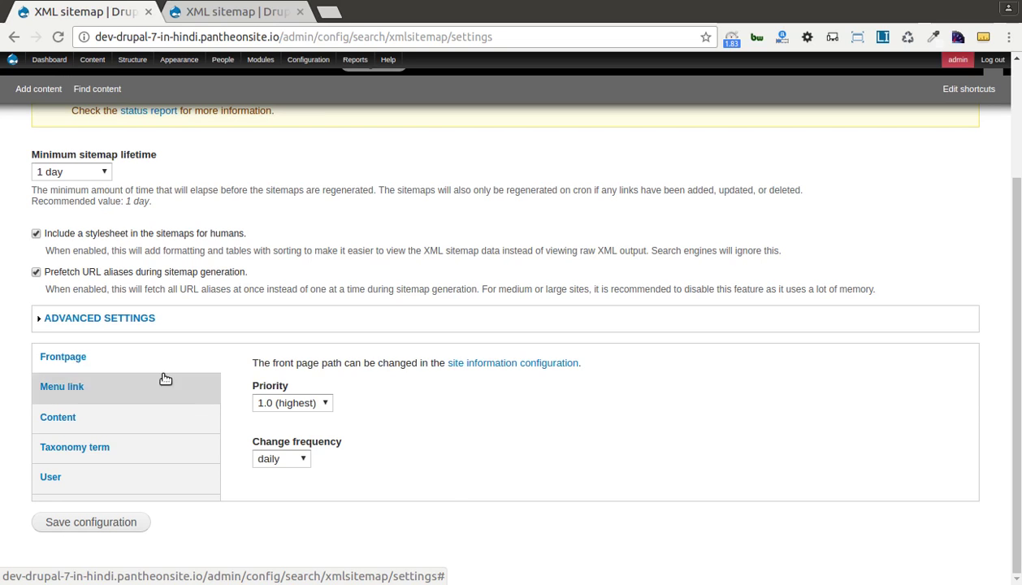
Review the front page priority and change frequency options, keep 1.0 (highest) and daily, and save the sitemap configuration.
{"action": "left_click", "coordinate": [277, 402]}
{"action": "left_click", "coordinate": [290, 404]}
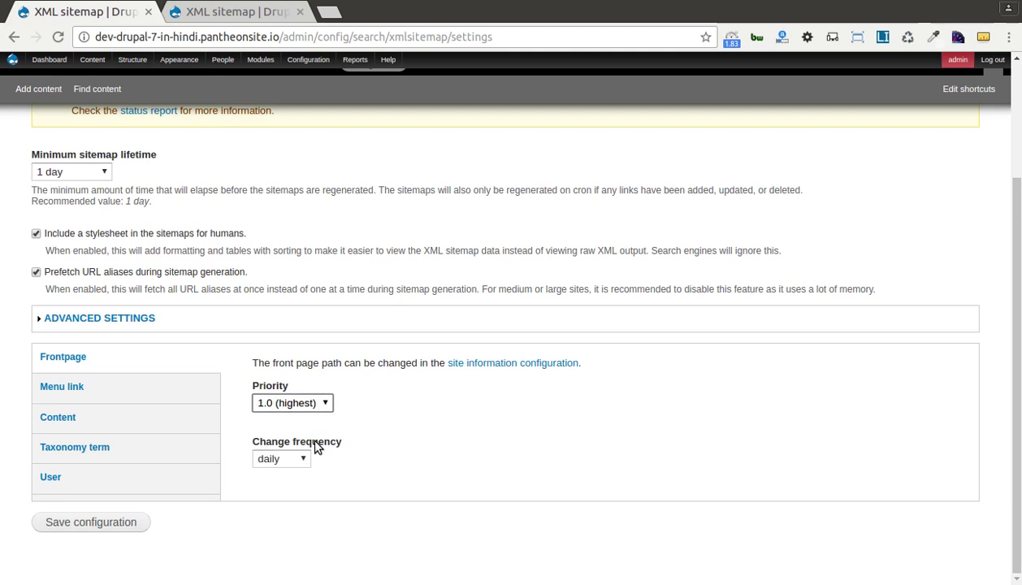
{"action": "left_click", "coordinate": [299, 460]}
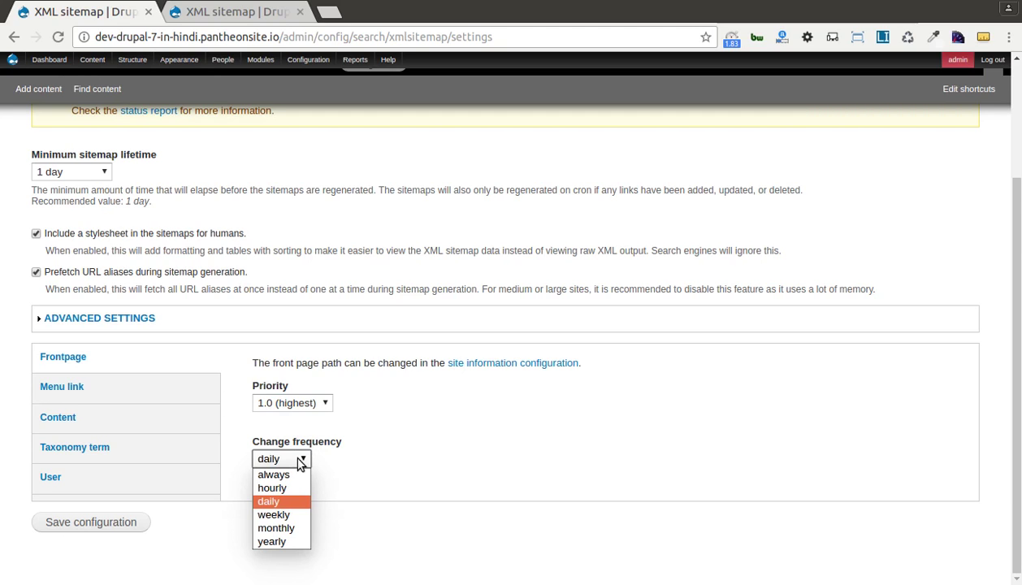
{"action": "left_click", "coordinate": [408, 478]}
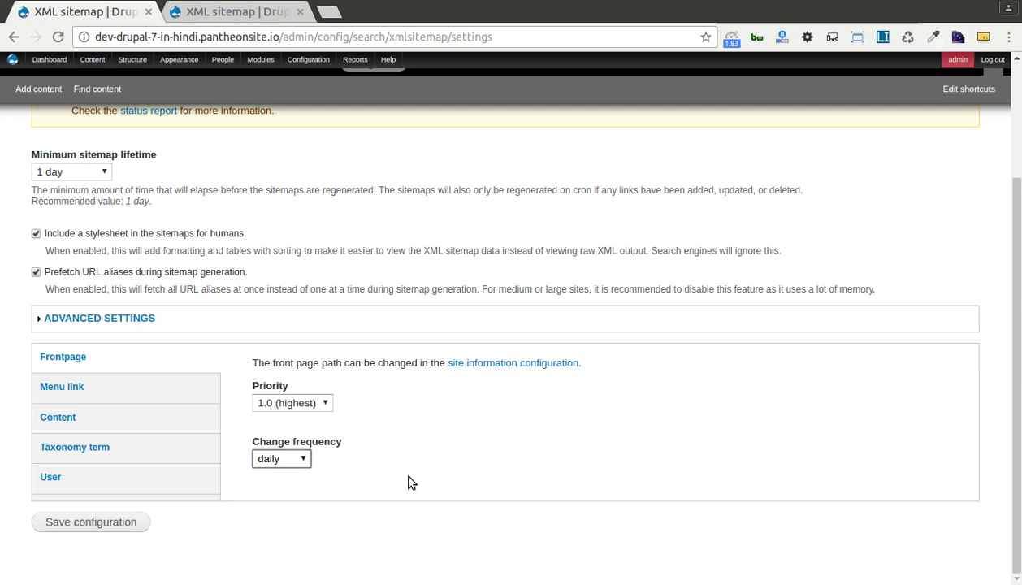
{"action": "left_click", "coordinate": [314, 406]}
{"action": "left_click", "coordinate": [475, 412]}
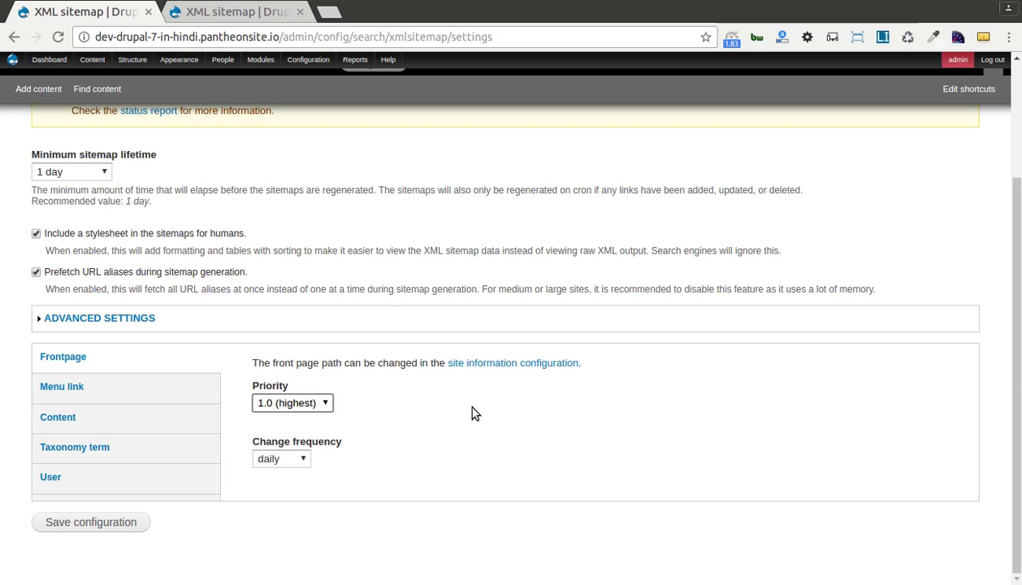
{"action": "left_click", "coordinate": [118, 520]}
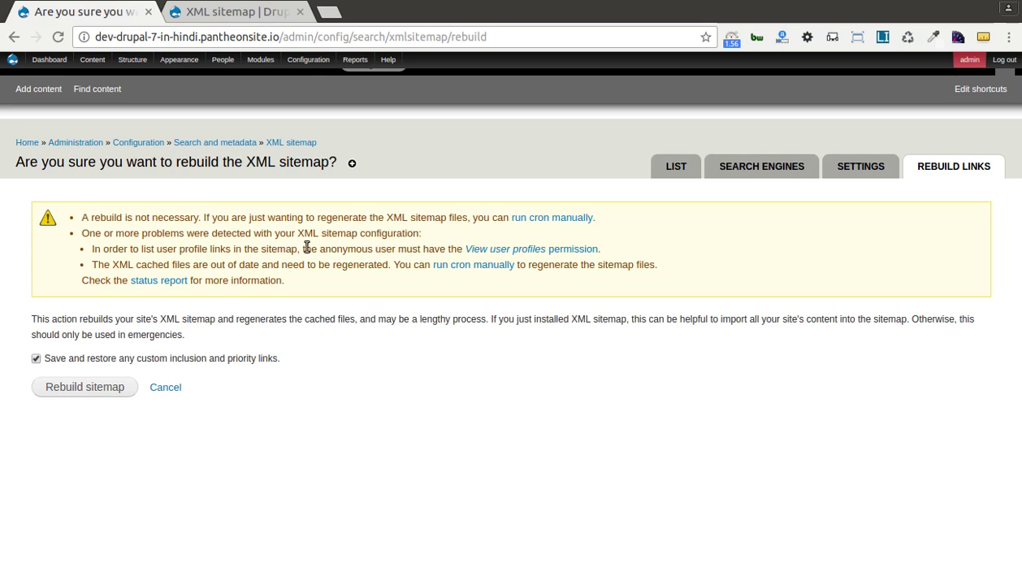
Check the sitemap list and run cron manually from the rebuild links page to regenerate the sitemap files.
{"action": "left_click", "coordinate": [667, 166]}
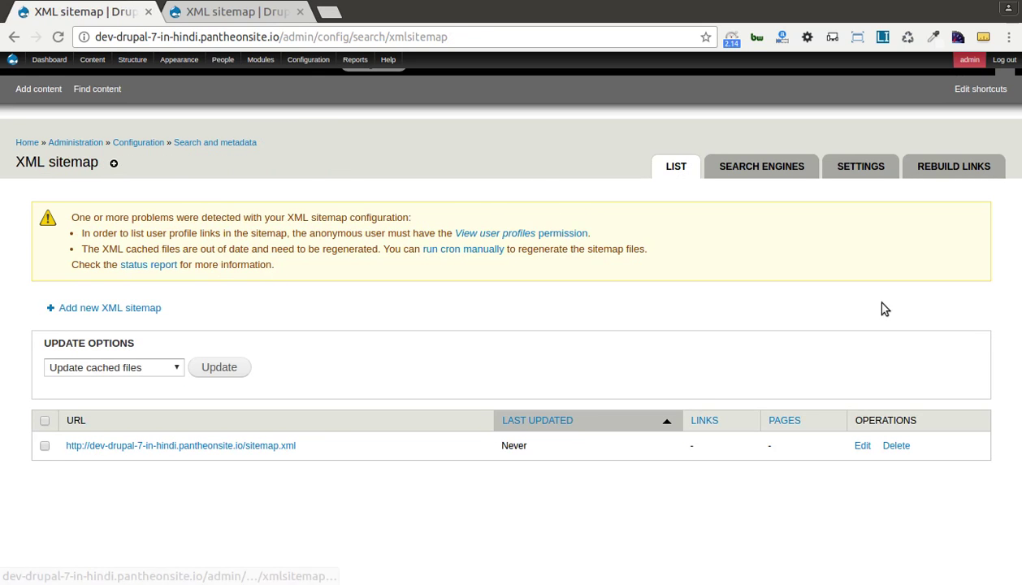
{"action": "left_click", "coordinate": [948, 165]}
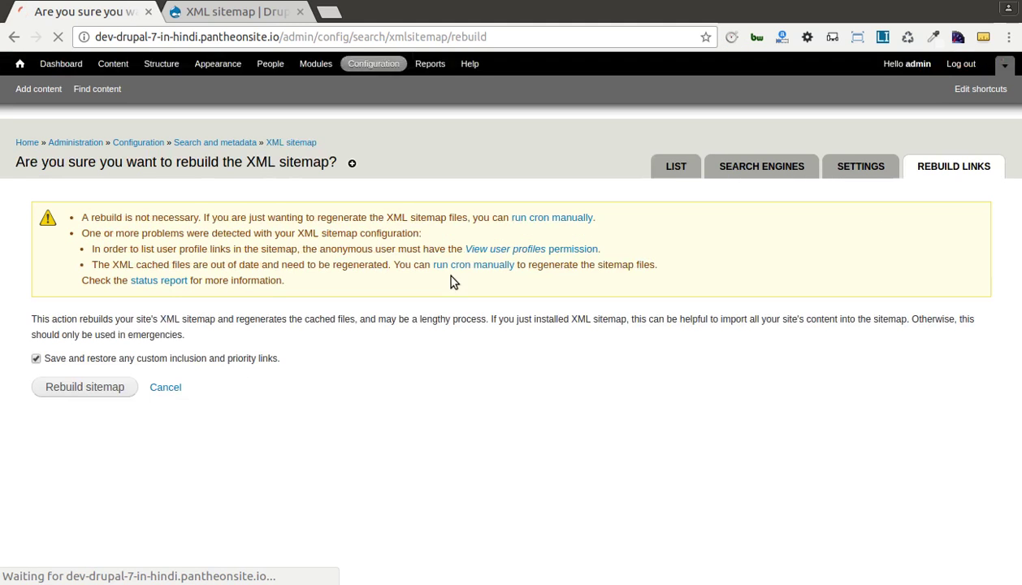
{"action": "left_click", "coordinate": [573, 218]}
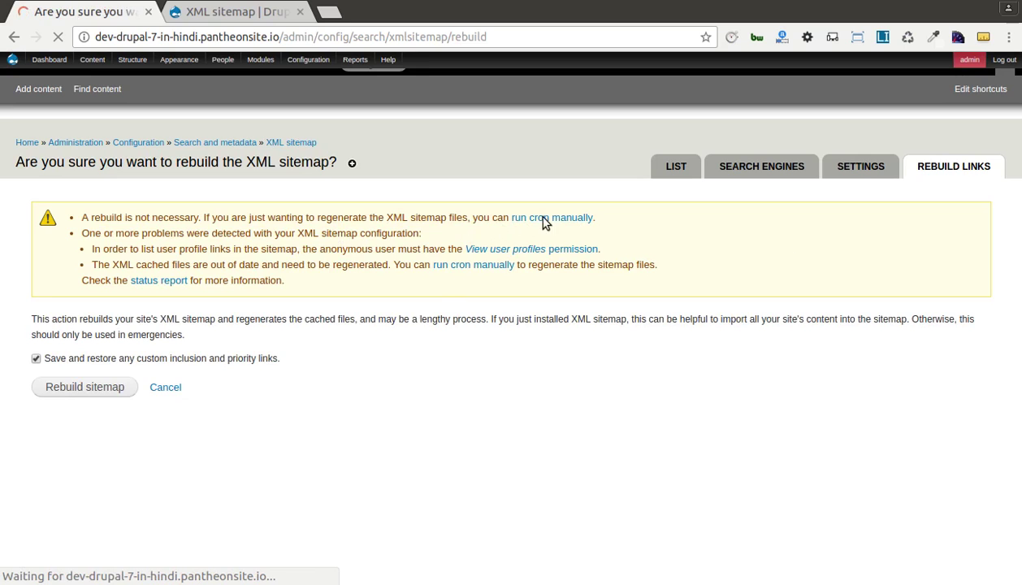
{"action": "left_click_drag", "start_coordinate": [73, 261], "coordinate": [329, 259]}
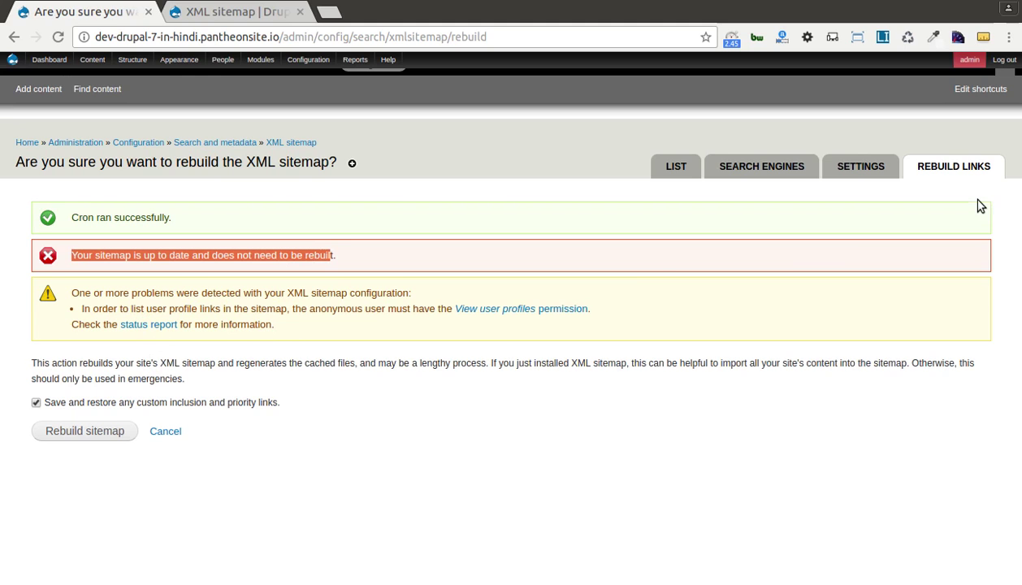
Check the sitemap's last updated time in the list and rebuild the sitemap, preserving custom inclusion and priority links.
{"action": "left_click", "coordinate": [674, 171]}
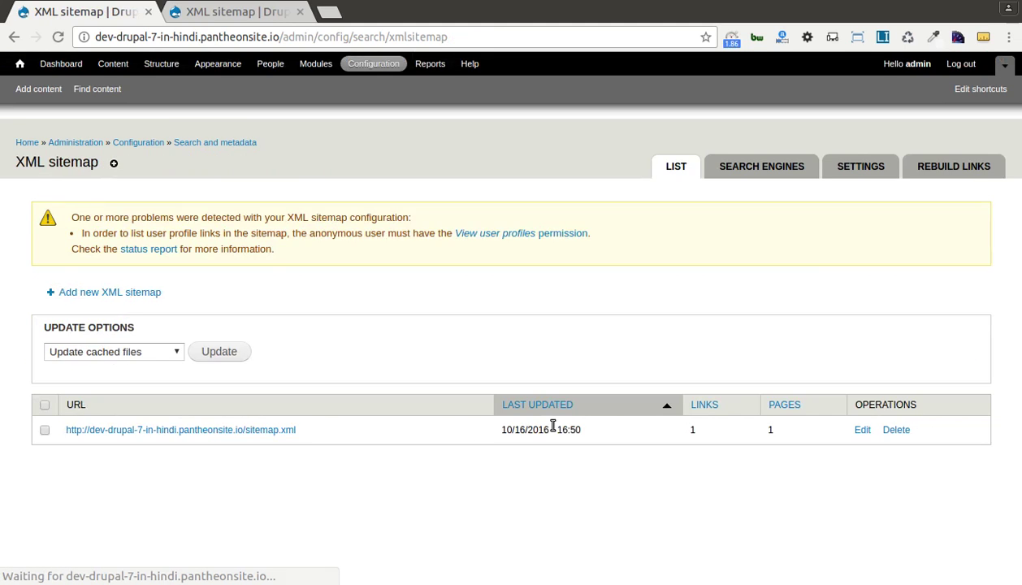
{"action": "left_click_drag", "start_coordinate": [500, 431], "coordinate": [569, 426]}
{"action": "triple_click", "coordinate": [587, 425]}
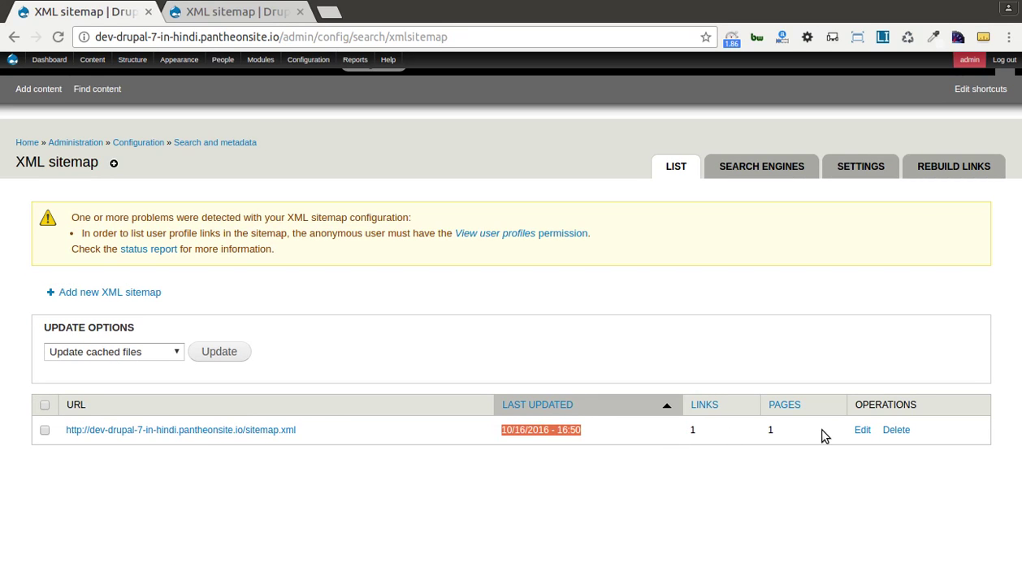
{"action": "left_click", "coordinate": [935, 165]}
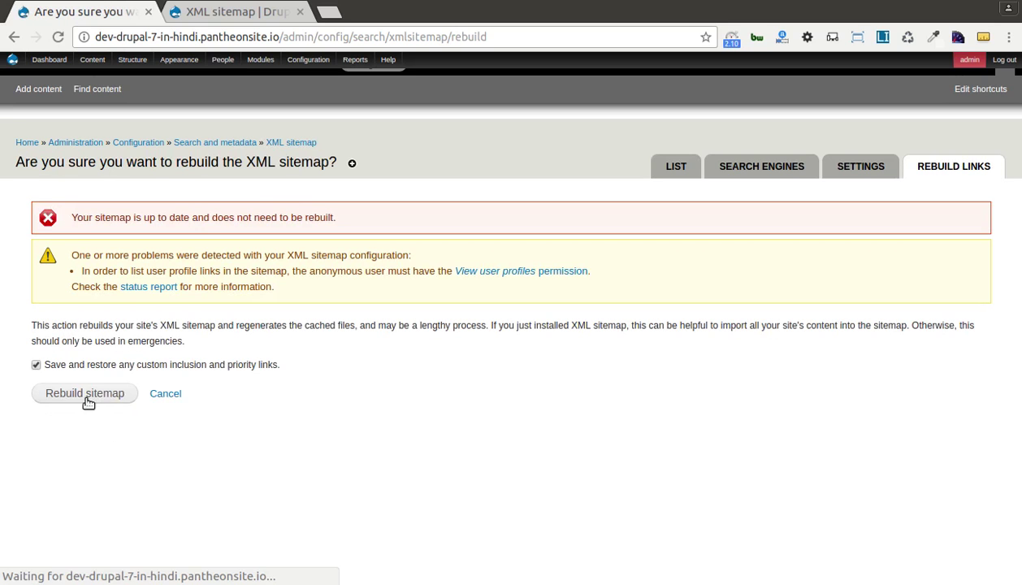
{"action": "left_click", "coordinate": [86, 395]}
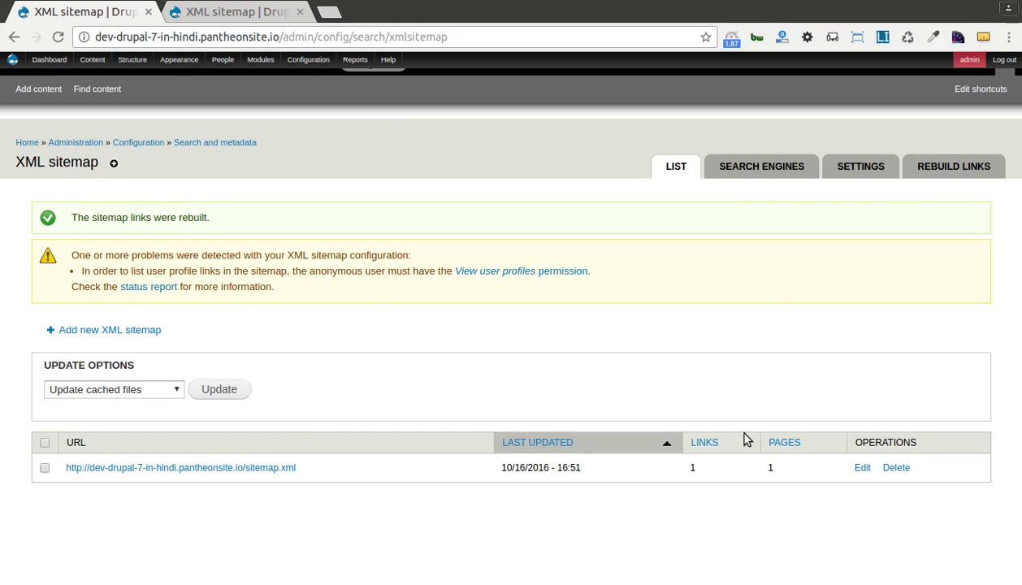
From the menu link section of the sitemap settings, open the Main menu's edit form in a new browser tab.
{"action": "left_click", "coordinate": [876, 167]}
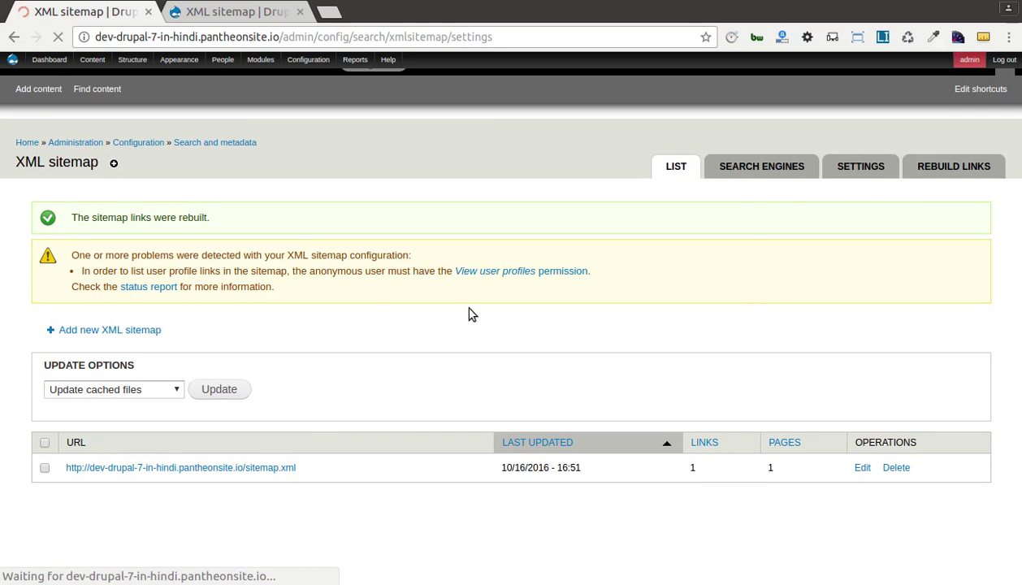
{"action": "scroll", "coordinate": [427, 395], "scroll_direction": "down", "scroll_amount": 3}
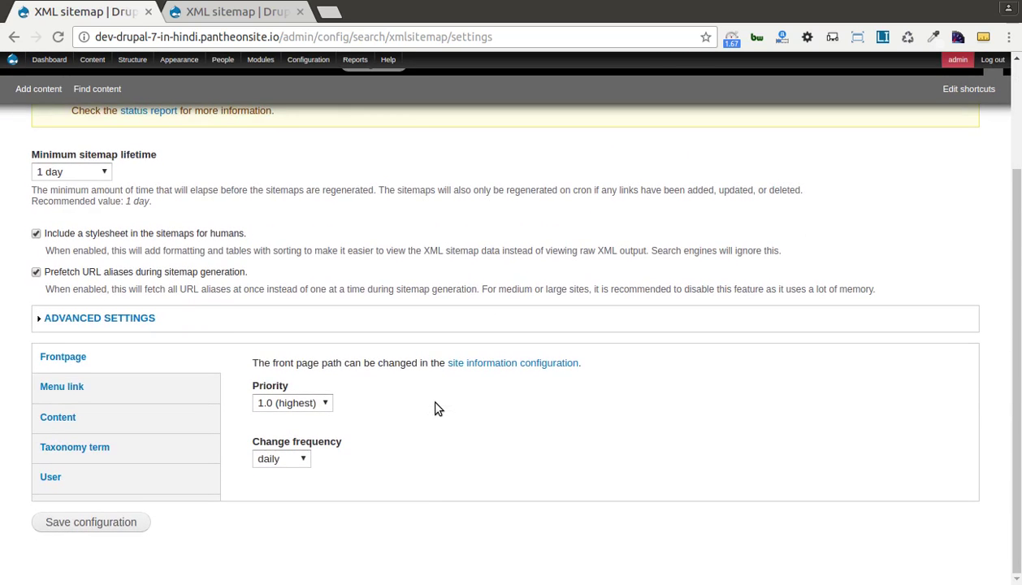
{"action": "left_click", "coordinate": [137, 385]}
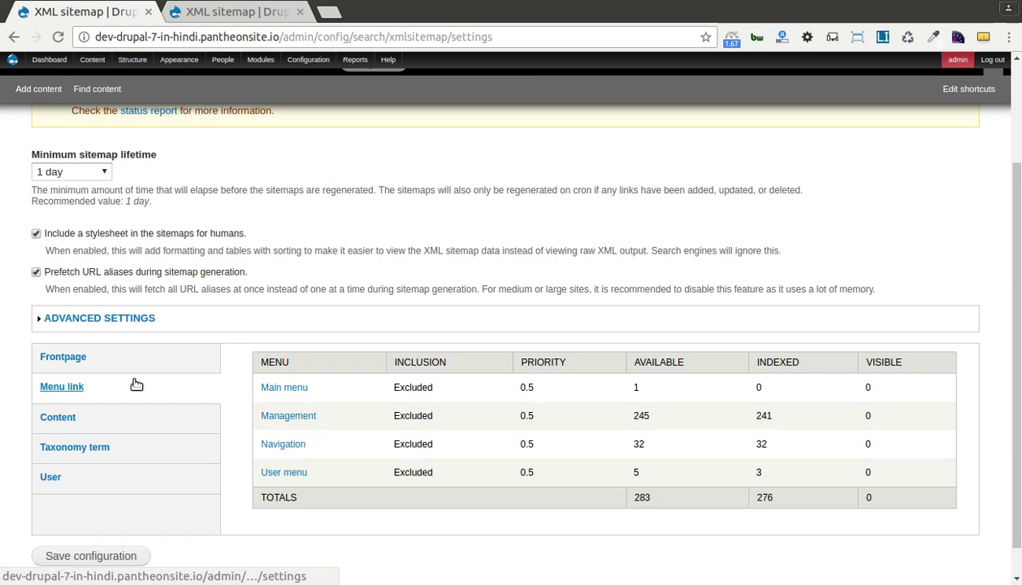
{"action": "right_click", "coordinate": [290, 387]}
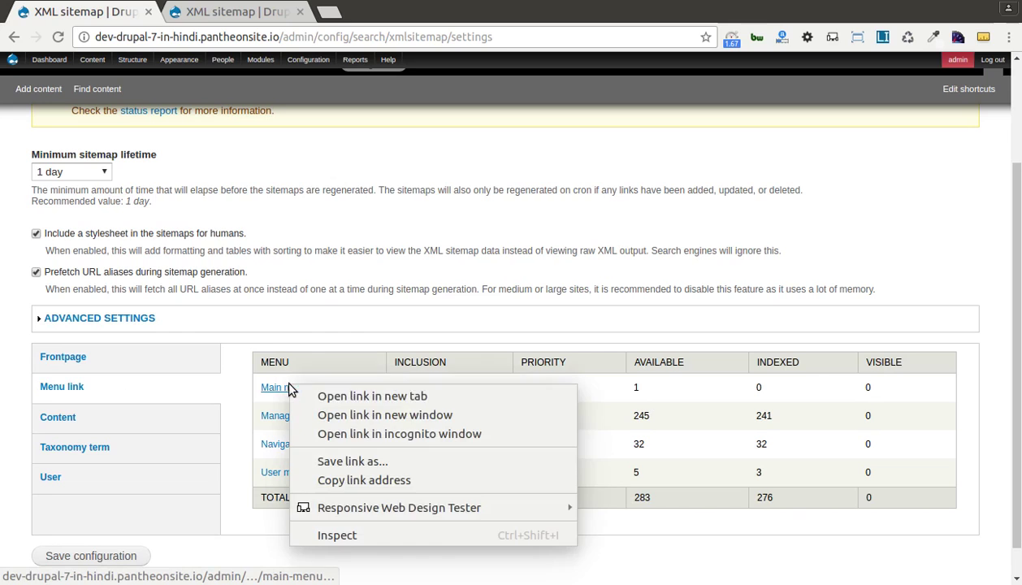
{"action": "left_click", "coordinate": [306, 392]}
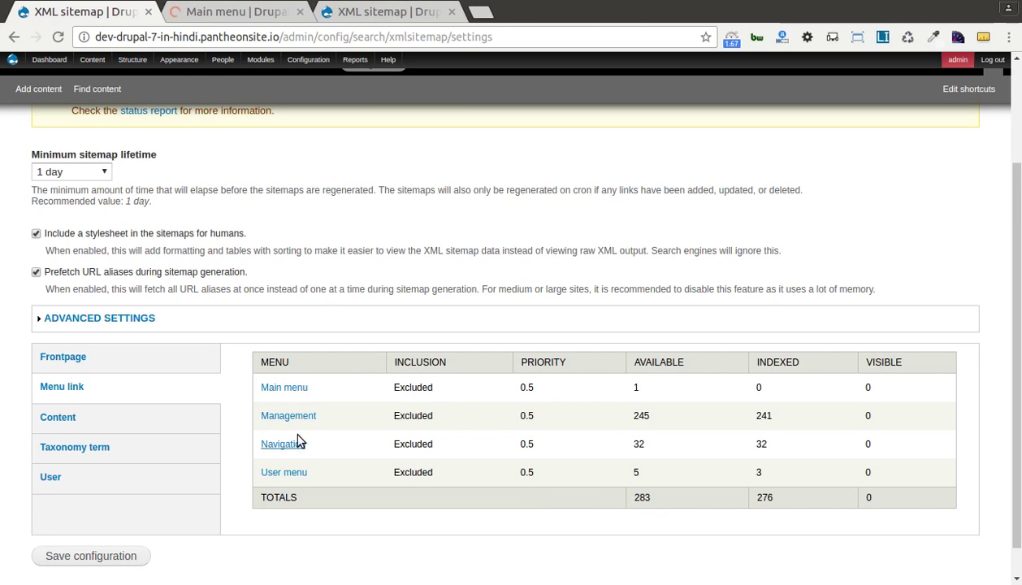
{"action": "left_click", "coordinate": [266, 17]}
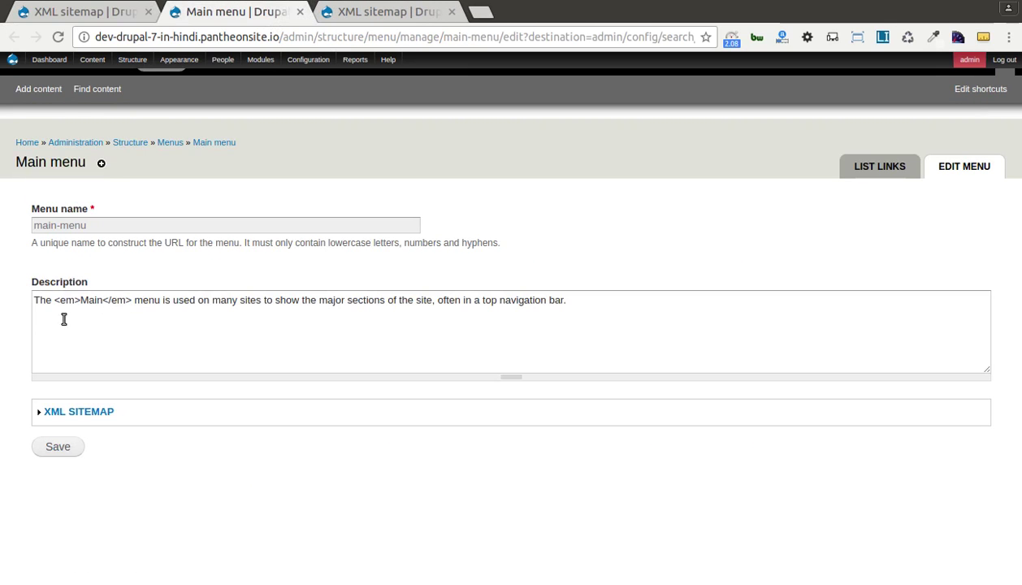
Set the Main menu's XML sitemap inclusion to Included, leave the default priority at 0.5 (normal), and save the menu.
{"action": "left_click", "coordinate": [65, 414]}
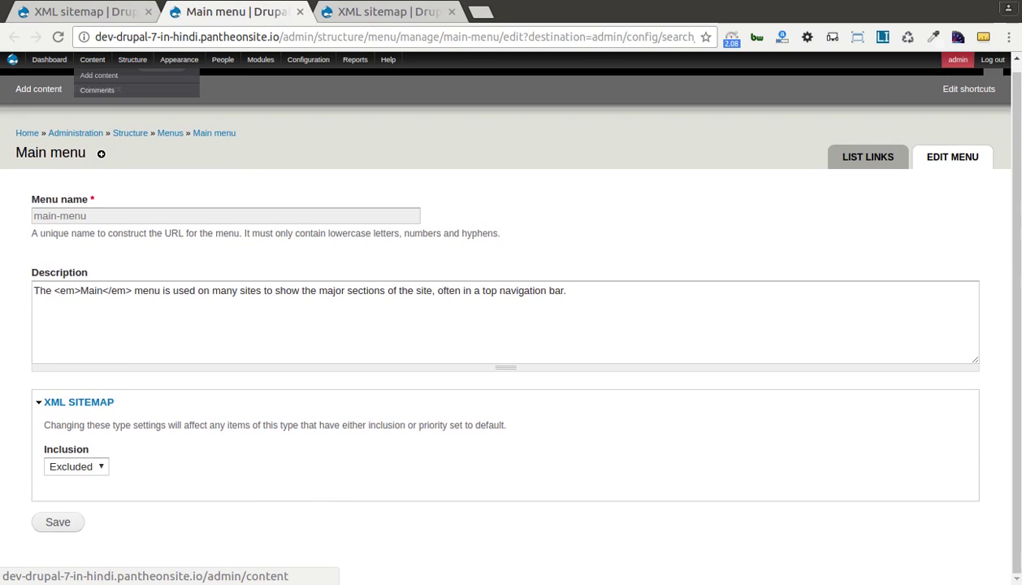
{"action": "left_click", "coordinate": [80, 469]}
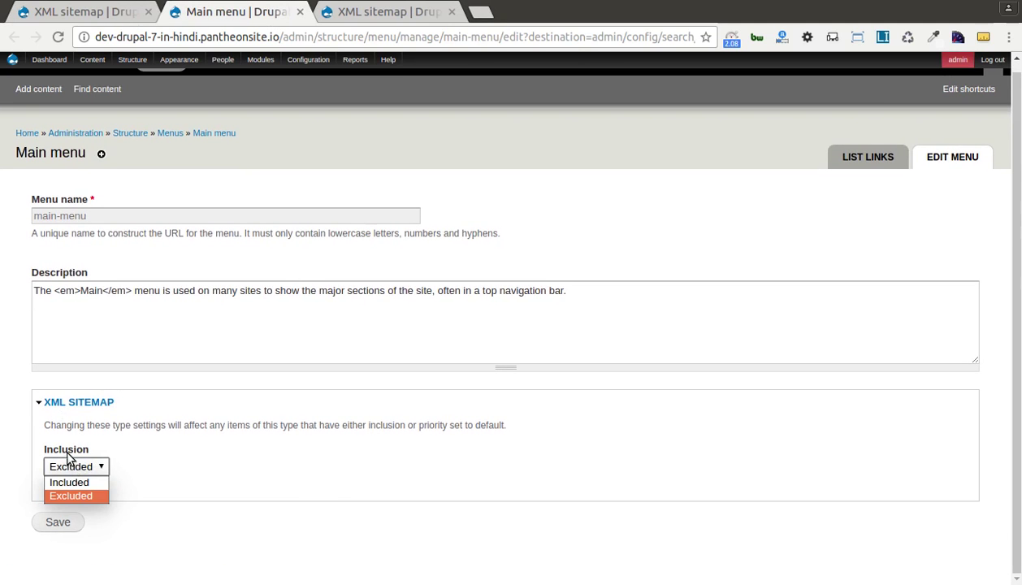
{"action": "left_click", "coordinate": [63, 432]}
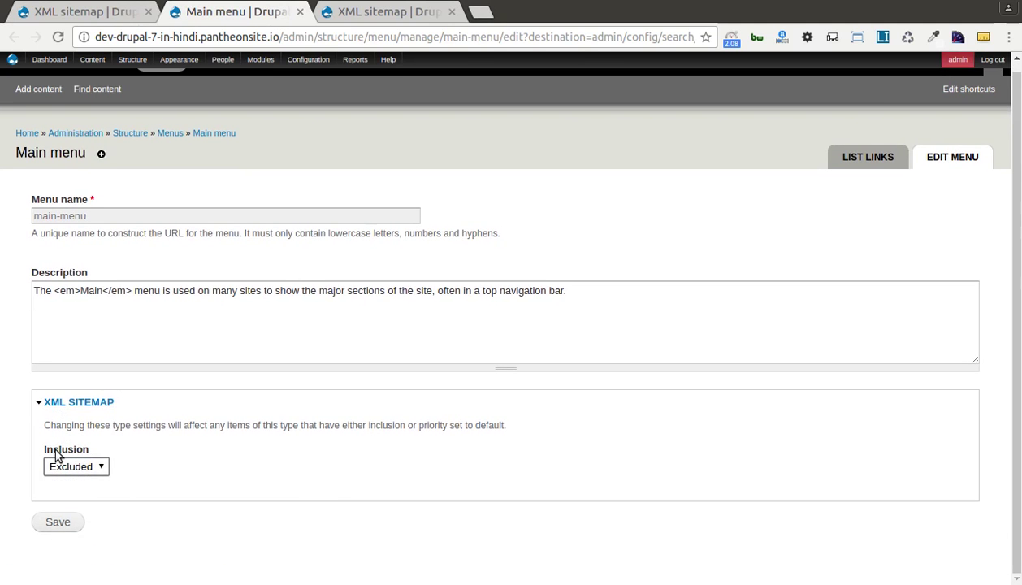
{"action": "left_click_drag", "start_coordinate": [48, 450], "coordinate": [105, 450]}
{"action": "left_click", "coordinate": [80, 469]}
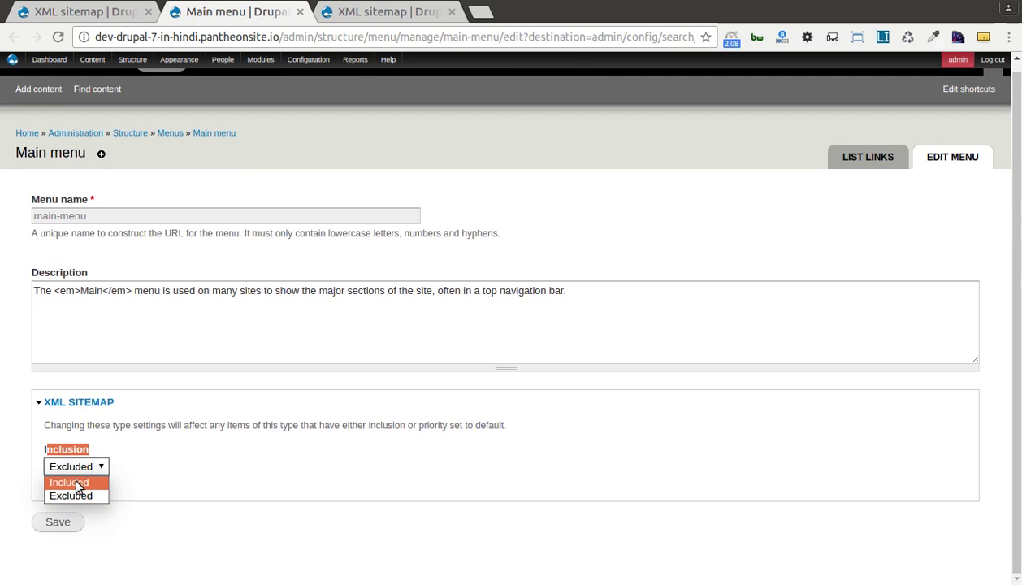
{"action": "left_click", "coordinate": [78, 484]}
{"action": "scroll", "coordinate": [76, 486], "scroll_direction": "down", "scroll_amount": 2}
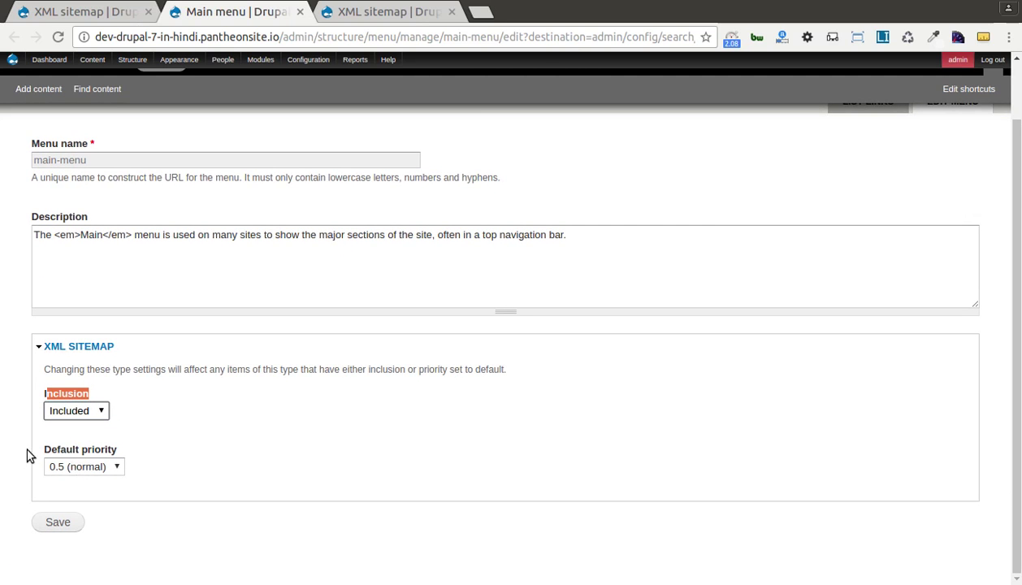
{"action": "left_click", "coordinate": [51, 520]}
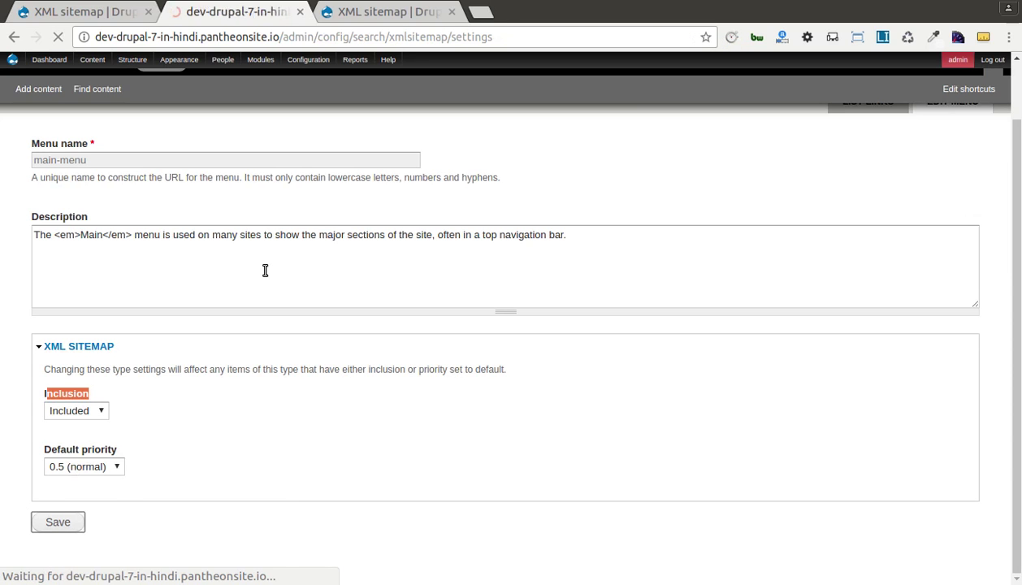
Review the sitemap inclusion status of the content types and the menus in the XML sitemap settings.
{"action": "scroll", "coordinate": [264, 271], "scroll_direction": "down", "scroll_amount": 4}
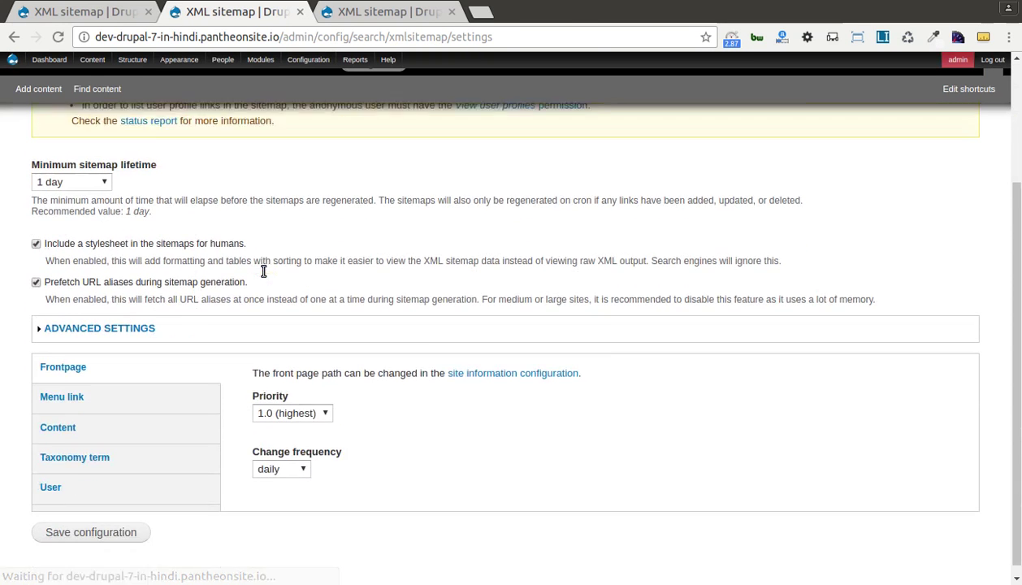
{"action": "left_click", "coordinate": [85, 425]}
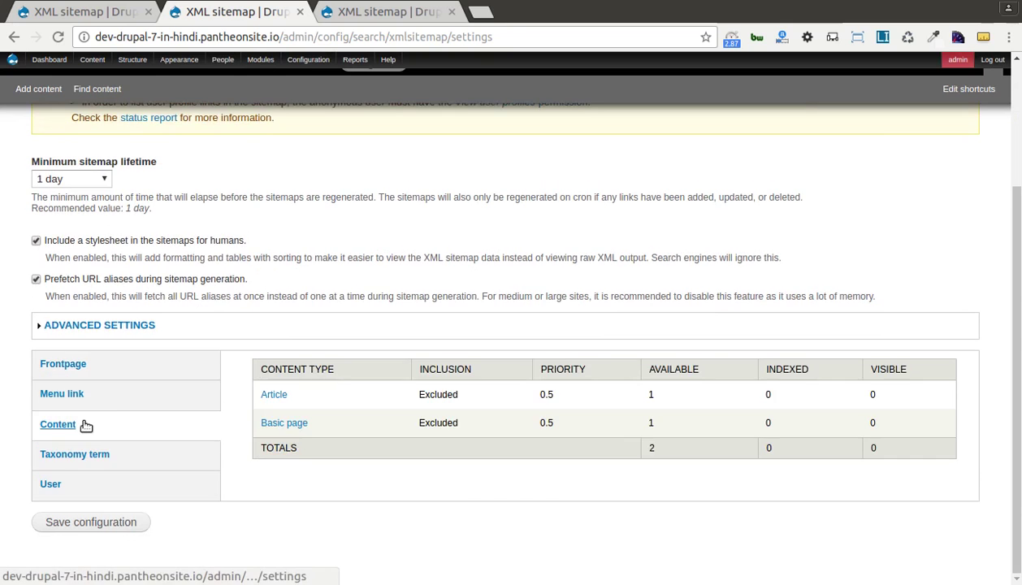
{"action": "left_click", "coordinate": [131, 398]}
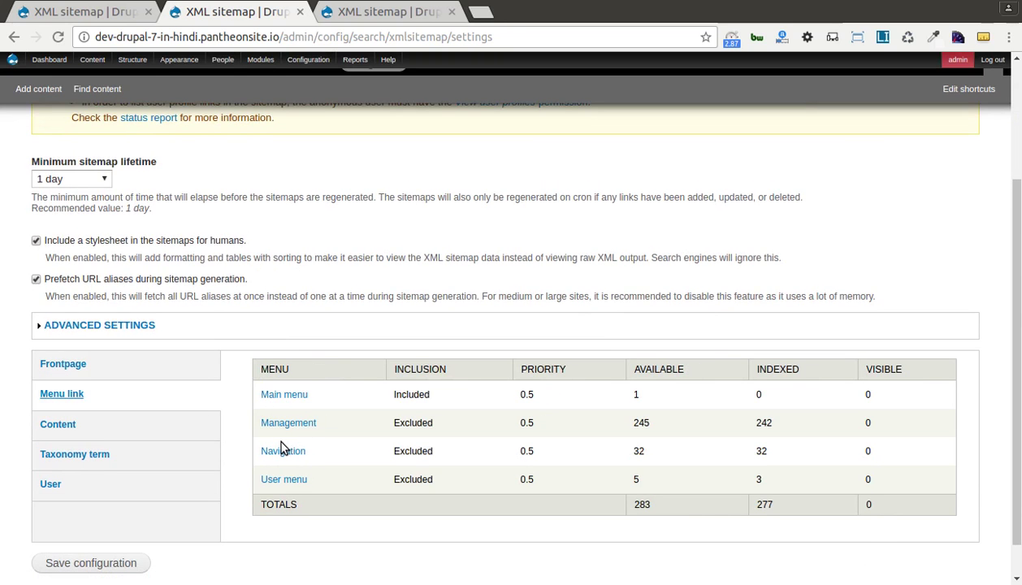
Open the Article content type from the content section of the sitemap settings and view its XML sitemap options.
{"action": "left_click", "coordinate": [165, 422]}
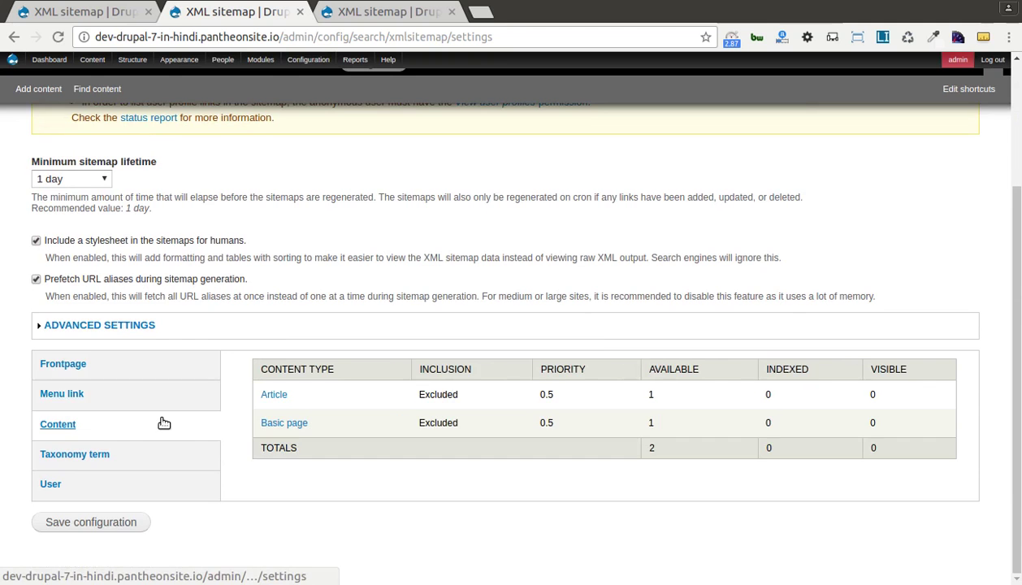
{"action": "left_click", "coordinate": [275, 396]}
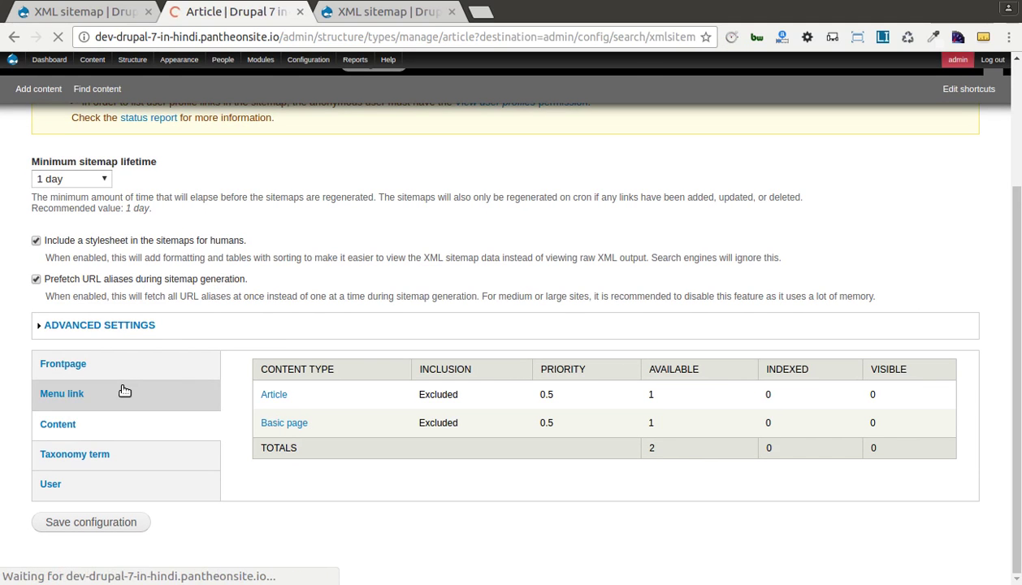
{"action": "scroll", "coordinate": [124, 390], "scroll_direction": "down", "scroll_amount": 3}
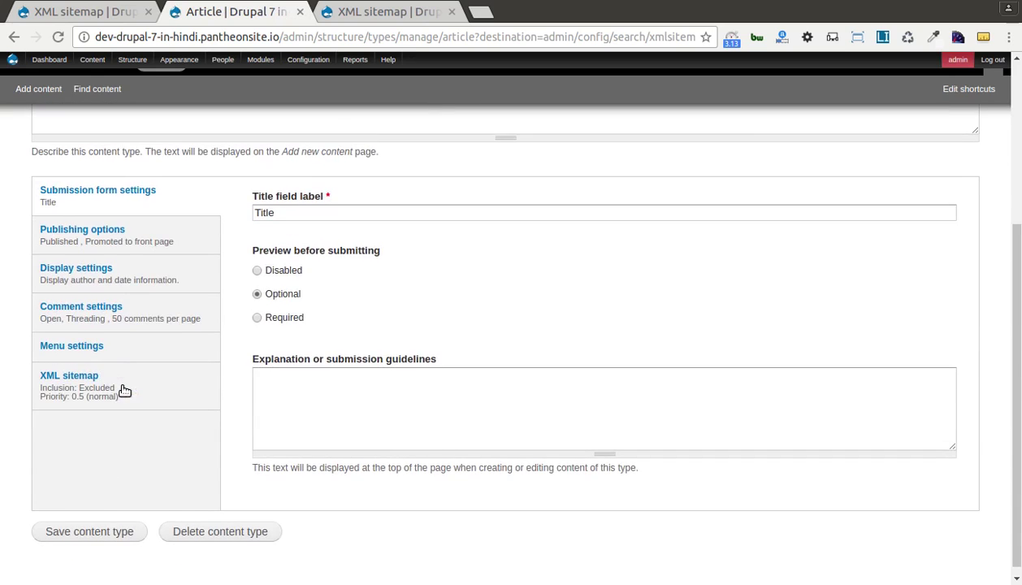
{"action": "left_click", "coordinate": [101, 388]}
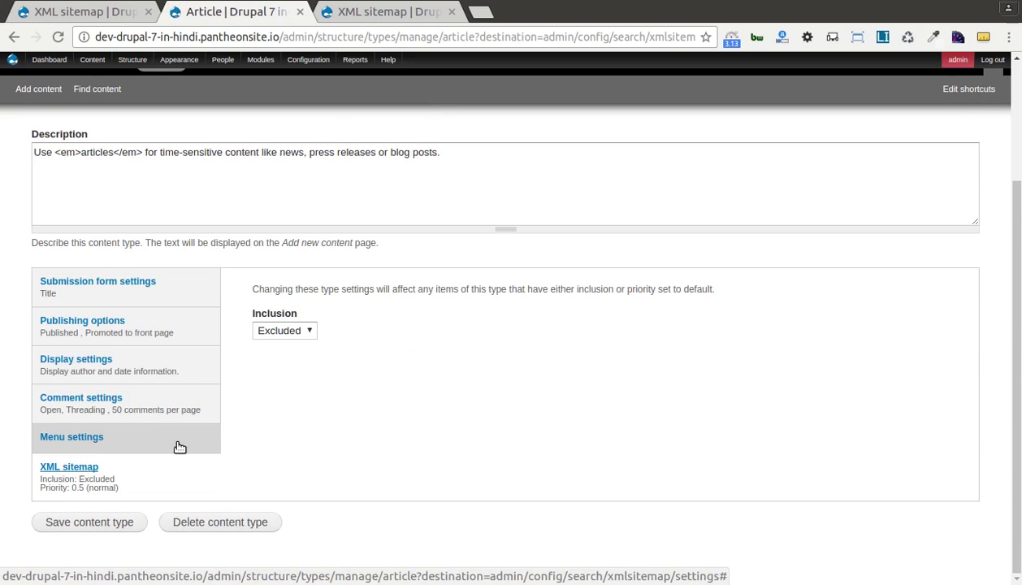
{"action": "scroll", "coordinate": [158, 407], "scroll_direction": "up", "scroll_amount": 2}
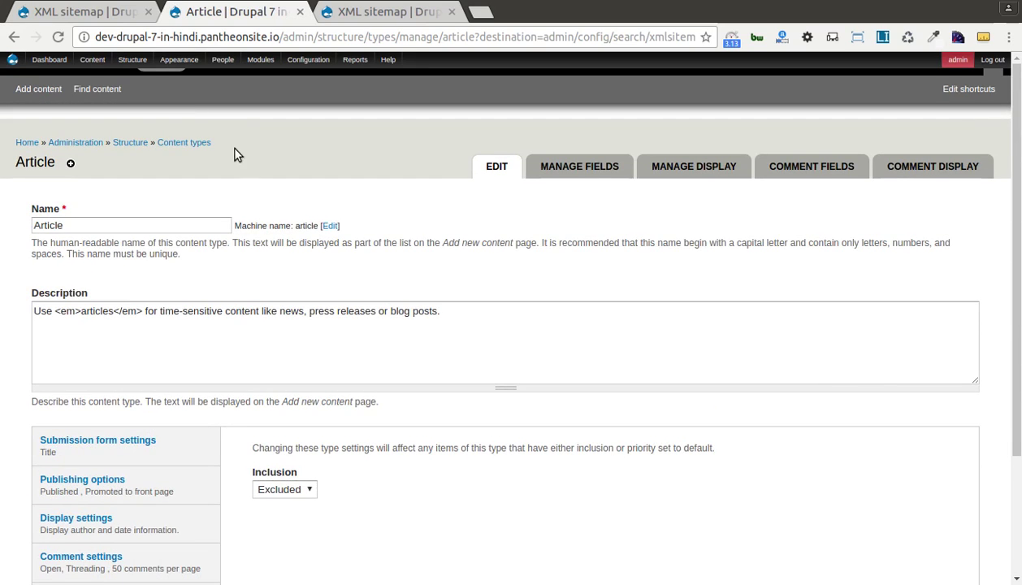
Reopen the Article content type, set its XML sitemap inclusion to Included with default priority 0.5 (normal), and save it.
{"action": "mouse_move", "coordinate": [134, 61]}
{"action": "mouse_move", "coordinate": [142, 91]}
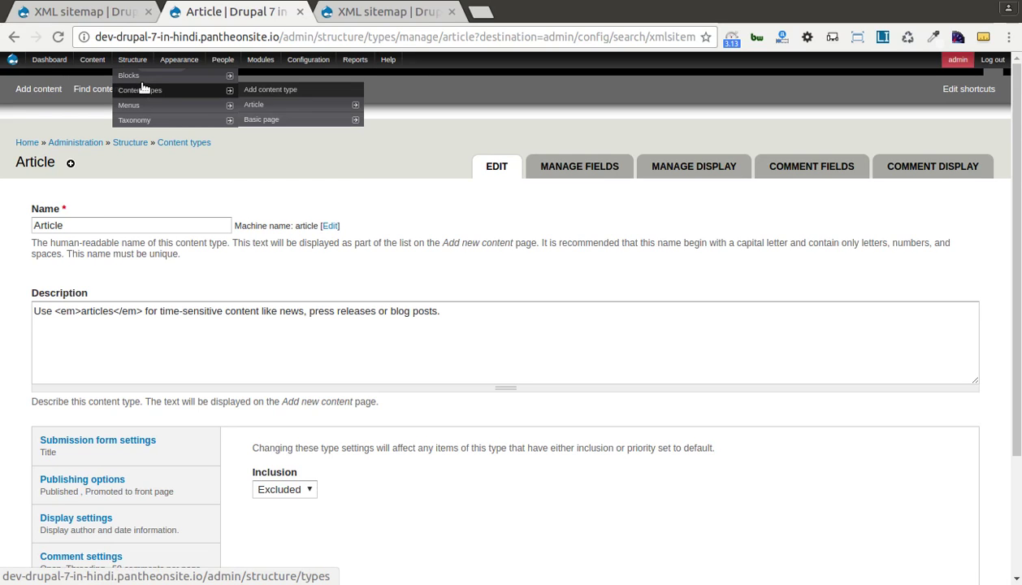
{"action": "left_click", "coordinate": [268, 105]}
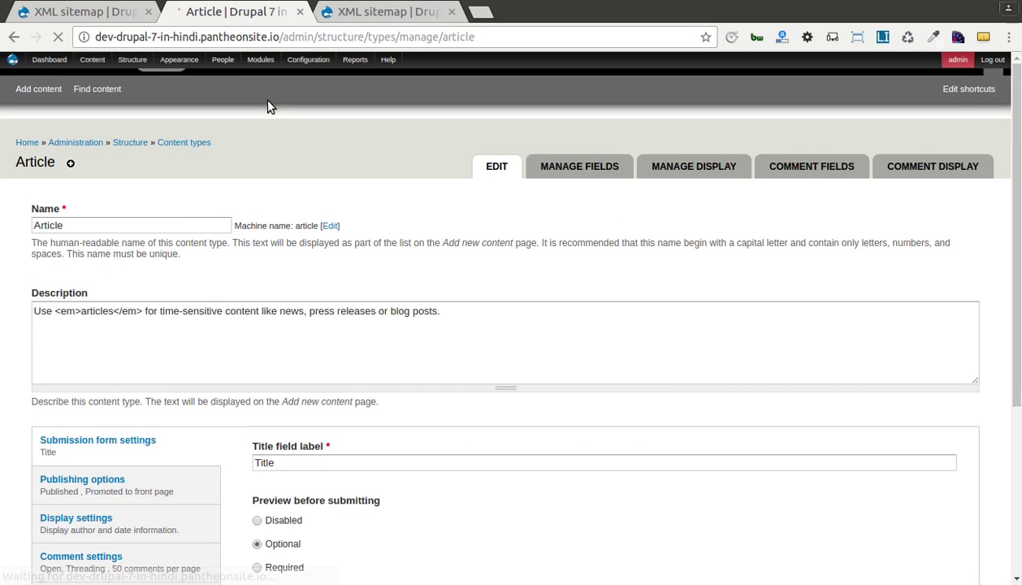
{"action": "scroll", "coordinate": [251, 296], "scroll_direction": "down", "scroll_amount": 3}
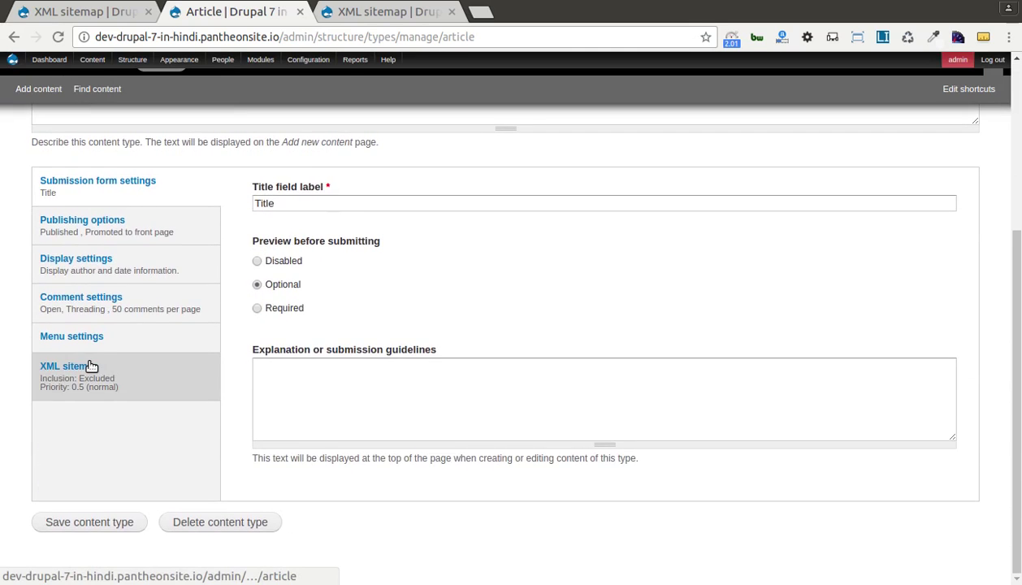
{"action": "left_click", "coordinate": [92, 367]}
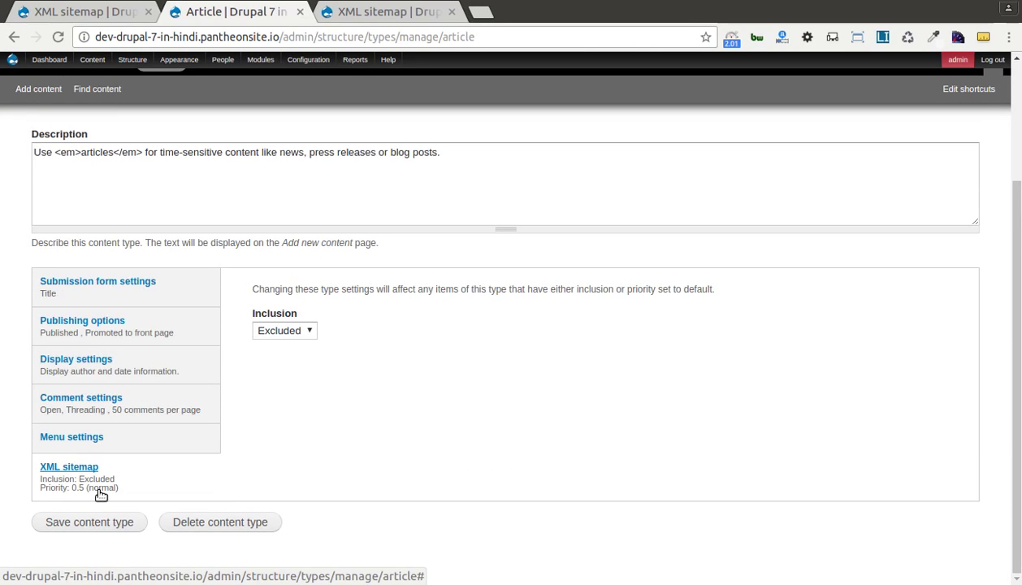
{"action": "left_click", "coordinate": [299, 332]}
{"action": "left_click", "coordinate": [286, 346]}
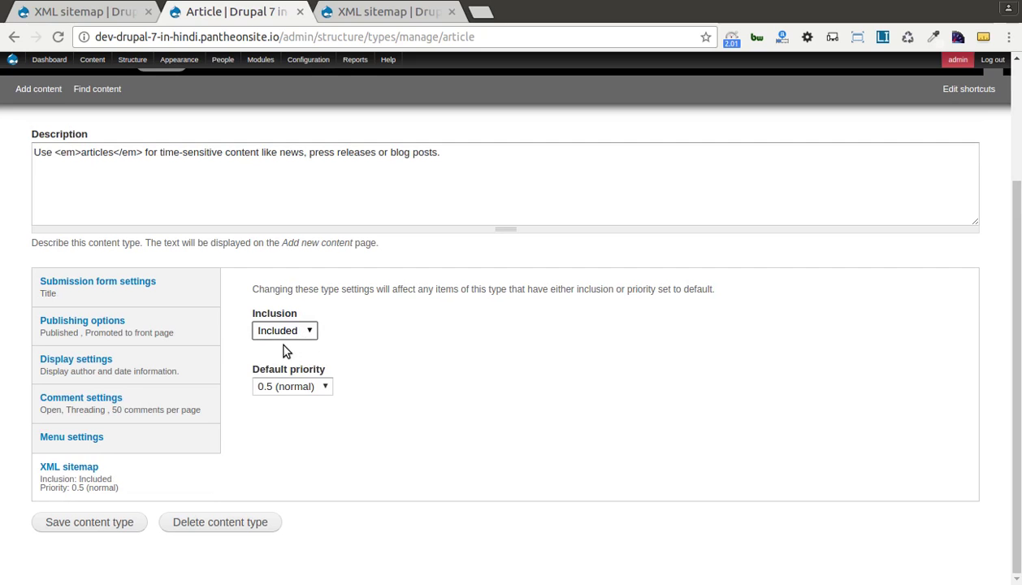
{"action": "left_click", "coordinate": [87, 523]}
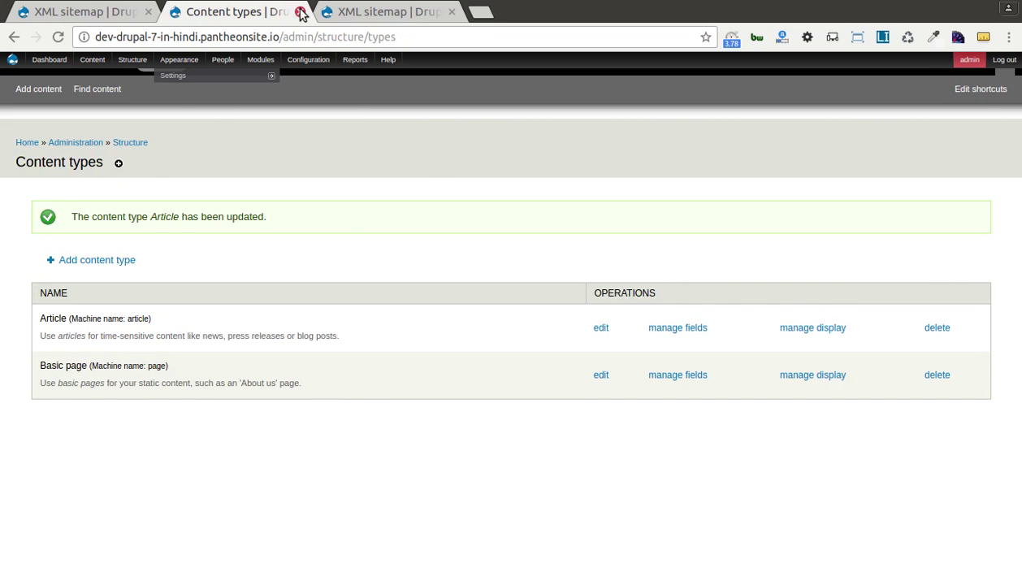
Reload the XML sitemap settings page and open the Tags vocabulary from the taxonomy term section in a new browser tab.
{"action": "left_click", "coordinate": [122, 11]}
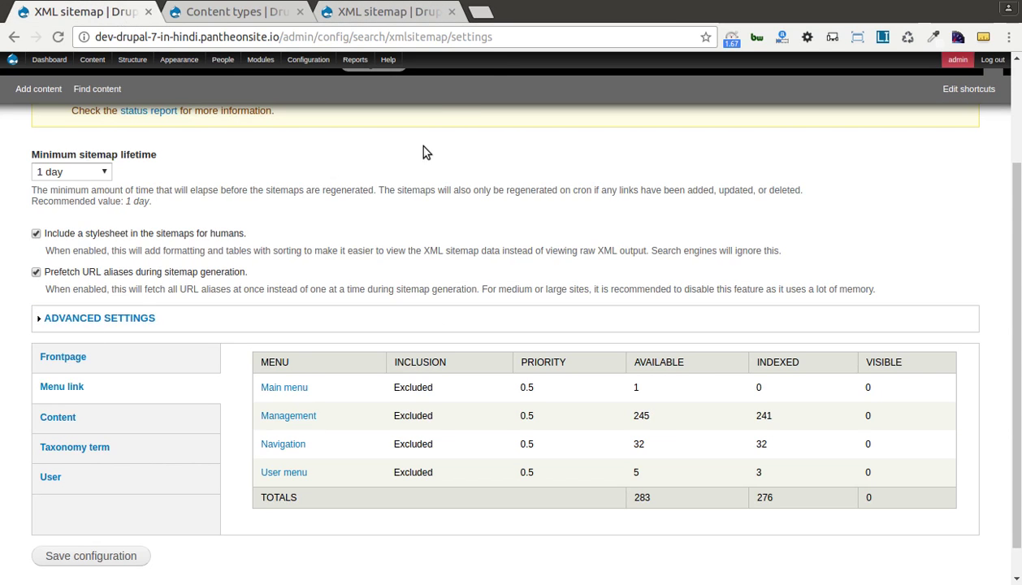
{"action": "left_click", "coordinate": [557, 37]}
{"action": "key", "text": "Return"}
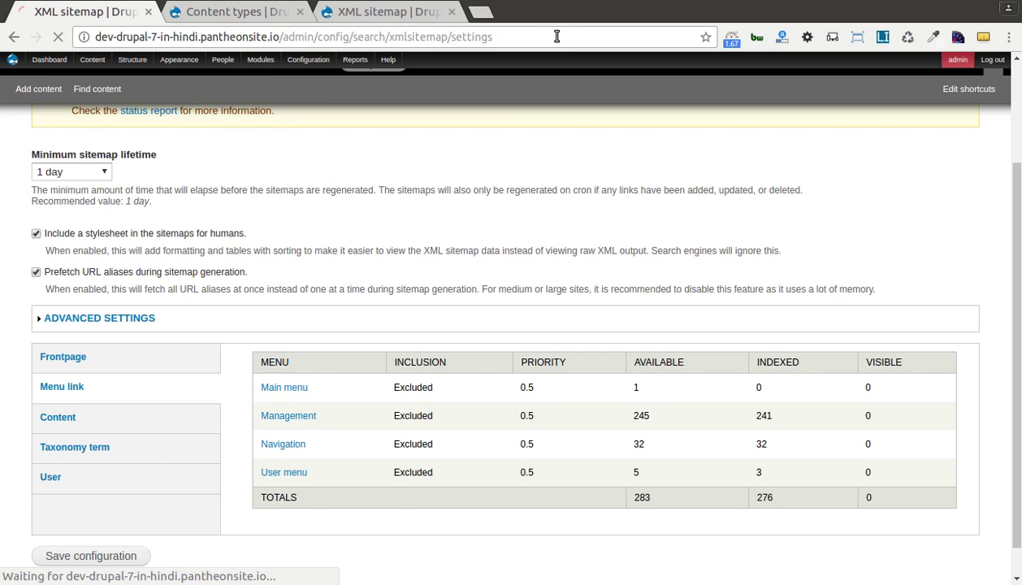
{"action": "scroll", "coordinate": [99, 505], "scroll_direction": "down", "scroll_amount": 3}
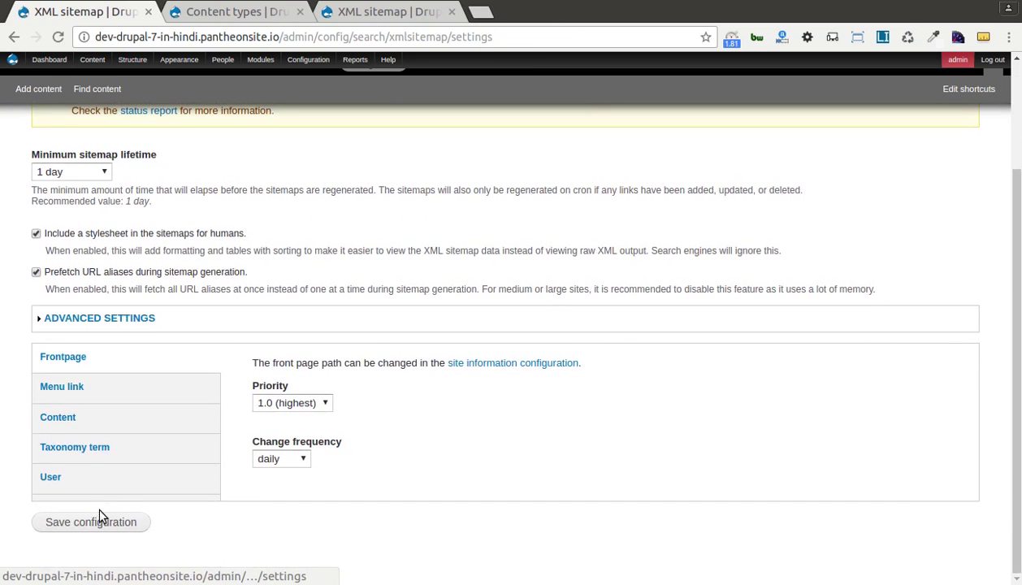
{"action": "left_click", "coordinate": [95, 449]}
{"action": "right_click", "coordinate": [269, 398]}
{"action": "left_click", "coordinate": [289, 406]}
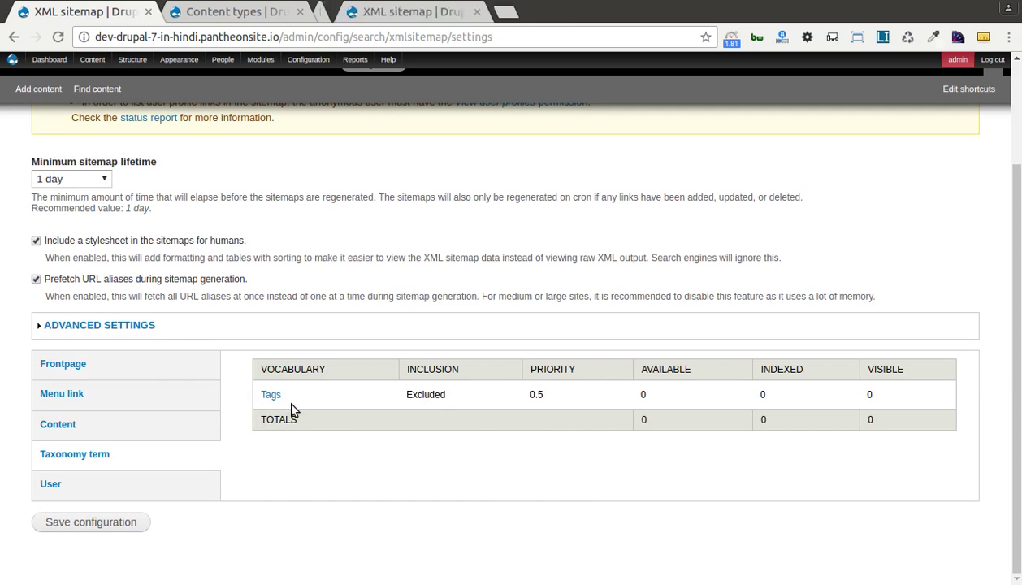
From the user section of the sitemap settings, open the User account settings in a new browser tab and switch to it.
{"action": "left_click", "coordinate": [49, 482]}
{"action": "right_click", "coordinate": [286, 399]}
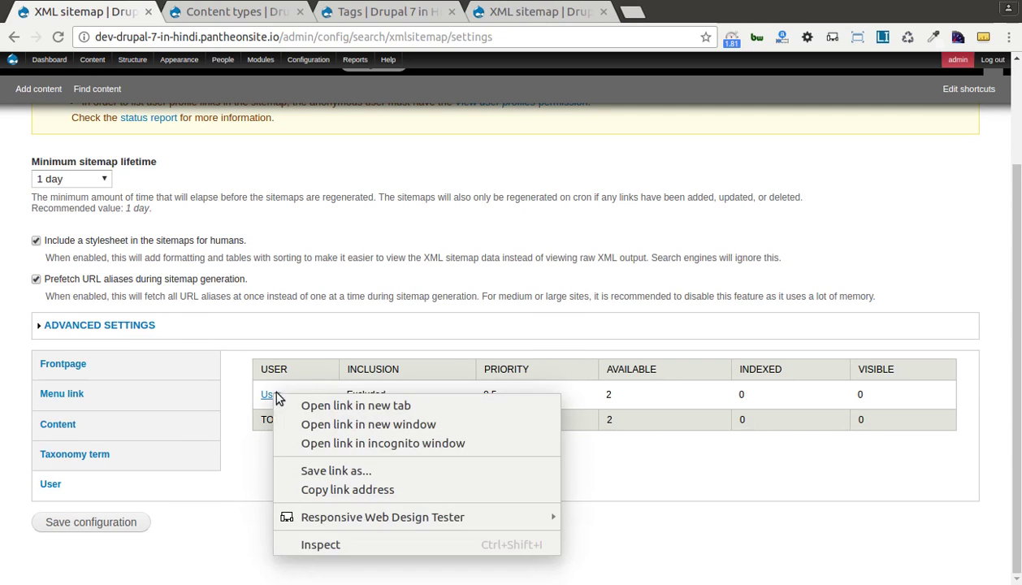
{"action": "left_click", "coordinate": [294, 407]}
{"action": "left_click", "coordinate": [527, 11]}
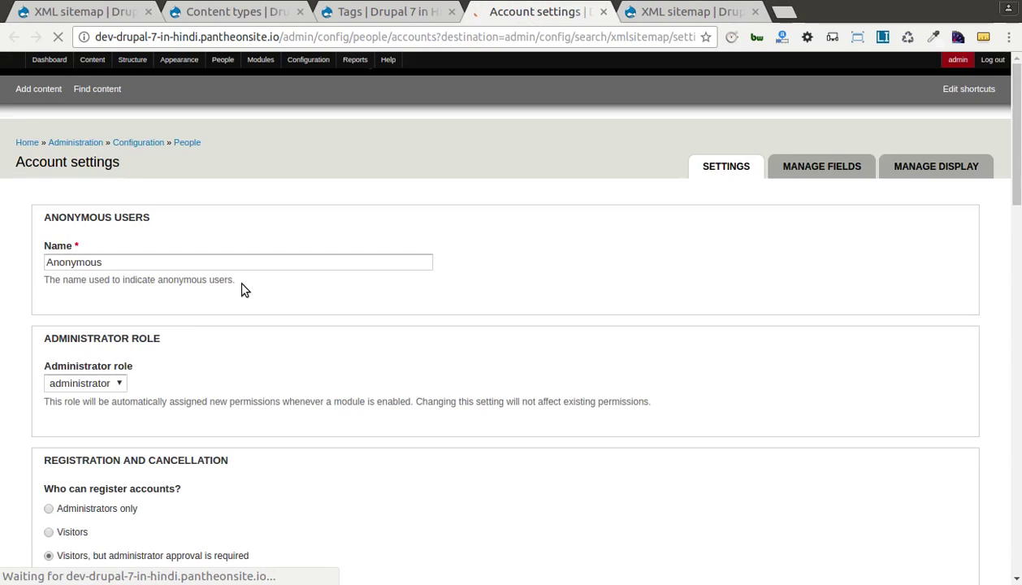
Set the XML sitemap inclusion for users to Included in the account settings and save the configuration.
{"action": "scroll", "coordinate": [142, 402], "scroll_direction": "down", "scroll_amount": 15}
{"action": "scroll", "coordinate": [138, 365], "scroll_direction": "down", "scroll_amount": 4}
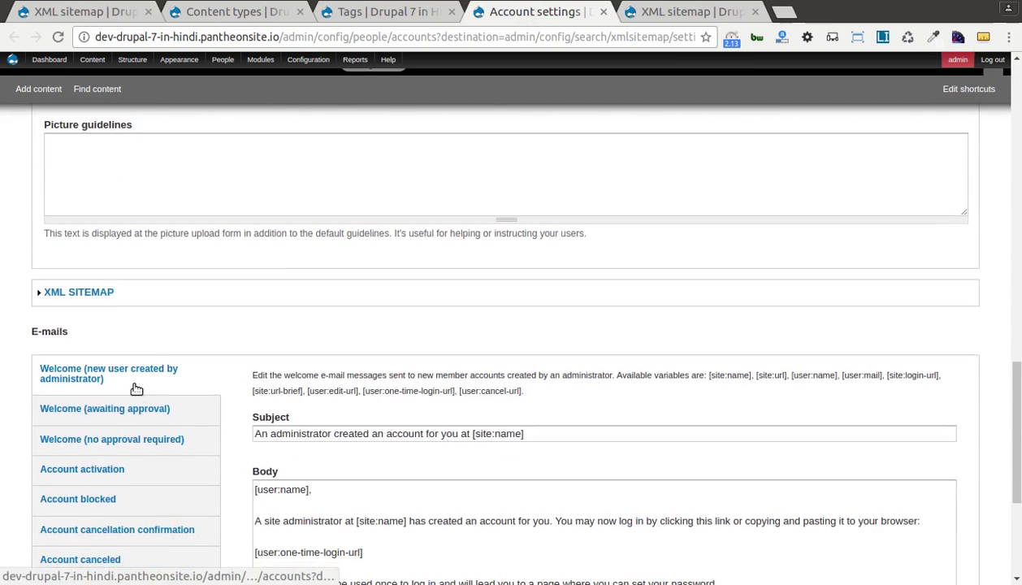
{"action": "left_click", "coordinate": [87, 290]}
{"action": "scroll", "coordinate": [65, 193], "scroll_direction": "down", "scroll_amount": 4}
{"action": "left_click", "coordinate": [73, 146]}
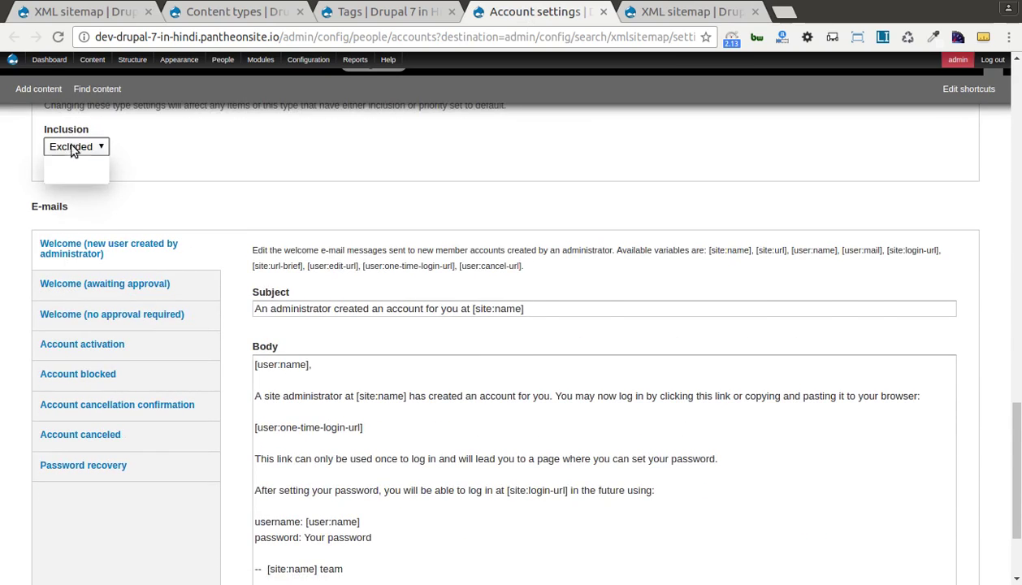
{"action": "left_click", "coordinate": [72, 161]}
{"action": "scroll", "coordinate": [72, 579], "scroll_direction": "down", "scroll_amount": 3}
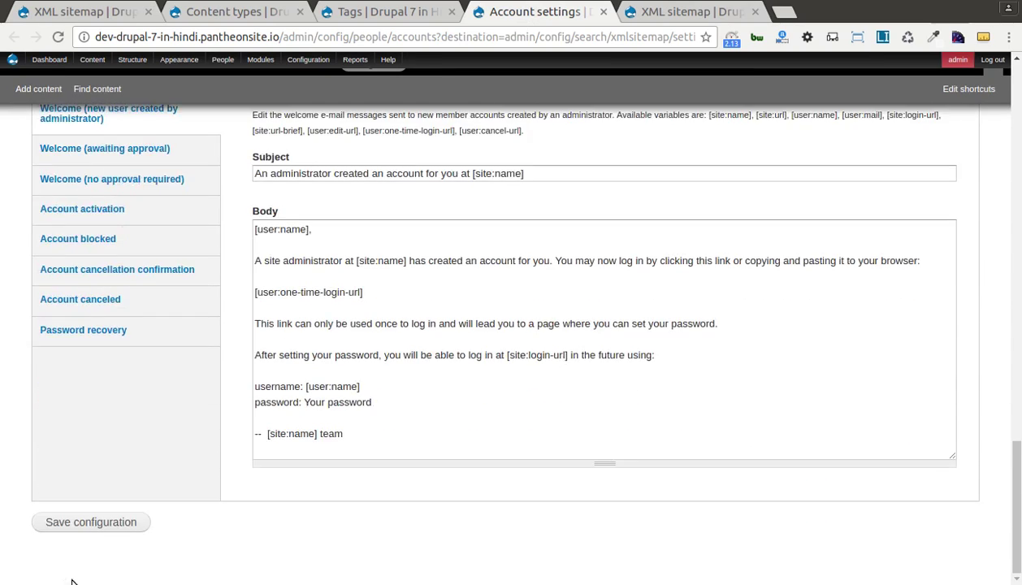
{"action": "left_click", "coordinate": [77, 521]}
In the Tags vocabulary's edit form, set the XML sitemap inclusion to Included and save the vocabulary.
{"action": "key", "text": "ctrl+Tab"}
{"action": "scroll", "coordinate": [244, 363], "scroll_direction": "down", "scroll_amount": 3}
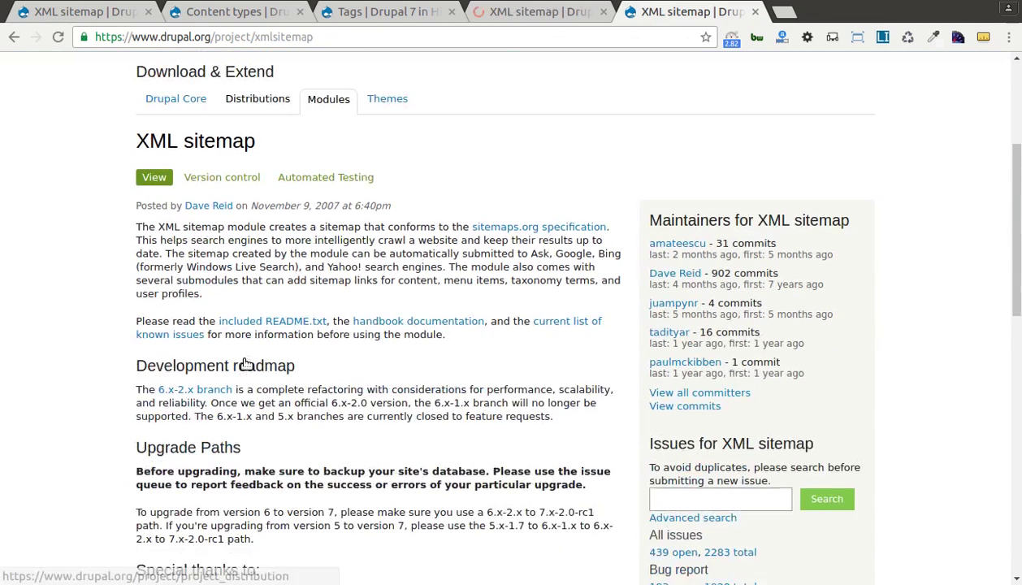
{"action": "scroll", "coordinate": [244, 363], "scroll_direction": "down", "scroll_amount": 3}
{"action": "left_click", "coordinate": [524, 13]}
{"action": "left_click", "coordinate": [383, 13]}
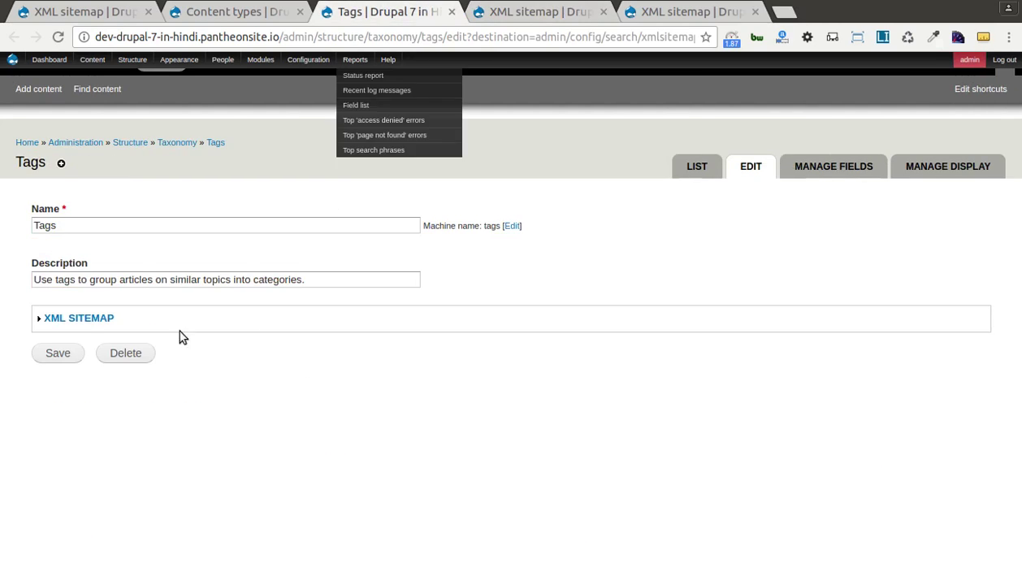
{"action": "left_click", "coordinate": [81, 318]}
{"action": "left_click", "coordinate": [77, 381]}
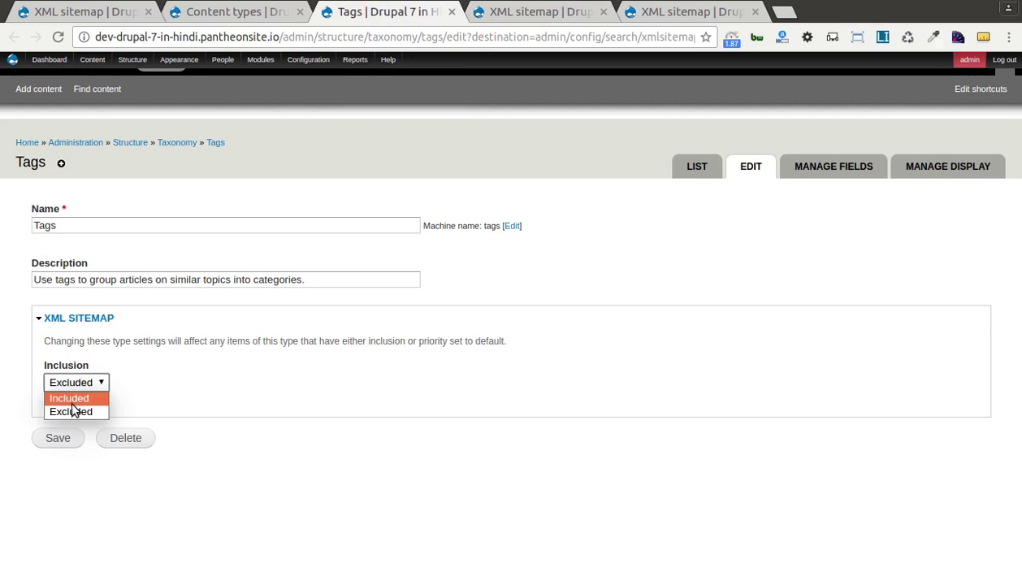
{"action": "left_click", "coordinate": [72, 399]}
{"action": "left_click", "coordinate": [64, 496]}
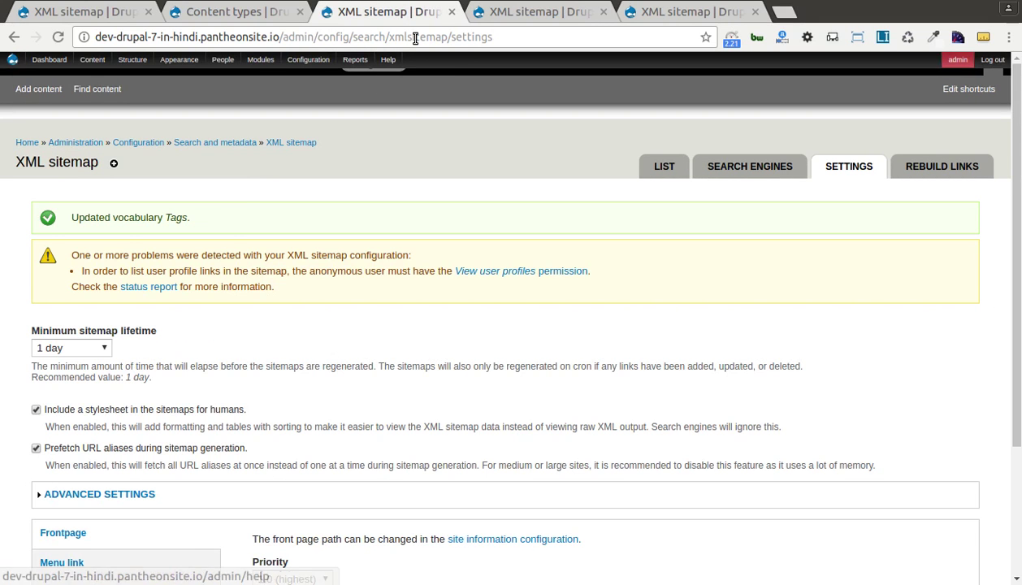
From the XML sitemap list, open the sitemap.xml file in a new browser tab and examine its URL entries.
{"action": "left_click", "coordinate": [183, 15]}
{"action": "left_click", "coordinate": [85, 15]}
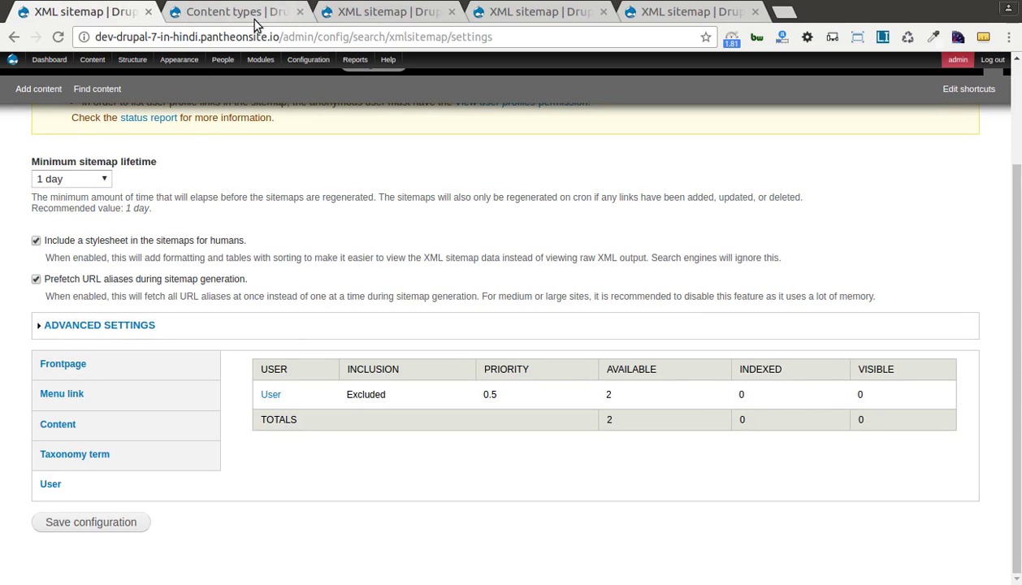
{"action": "left_click", "coordinate": [189, 13]}
{"action": "left_click", "coordinate": [96, 18]}
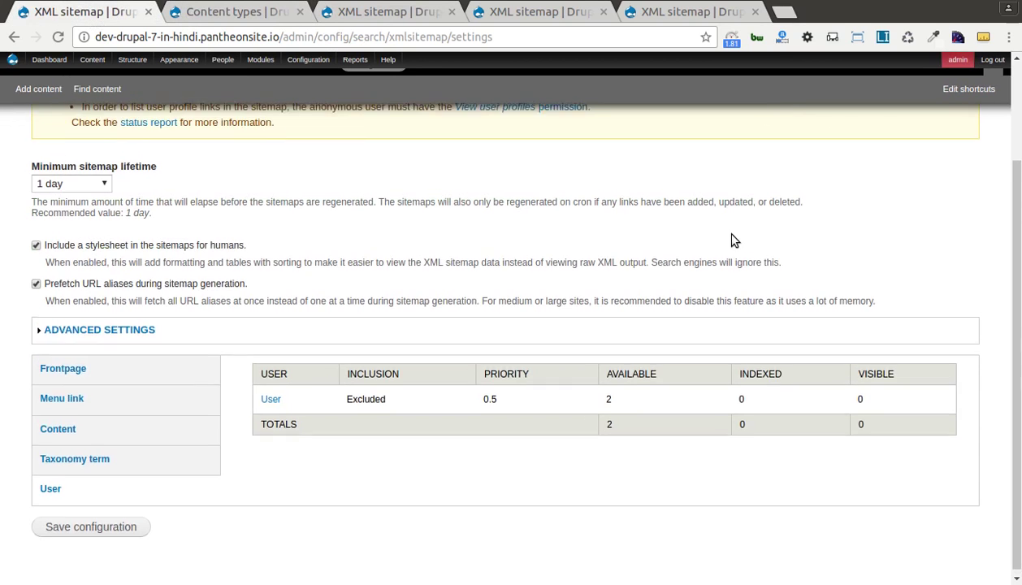
{"action": "scroll", "coordinate": [732, 240], "scroll_direction": "up", "scroll_amount": 3}
{"action": "left_click", "coordinate": [664, 166]}
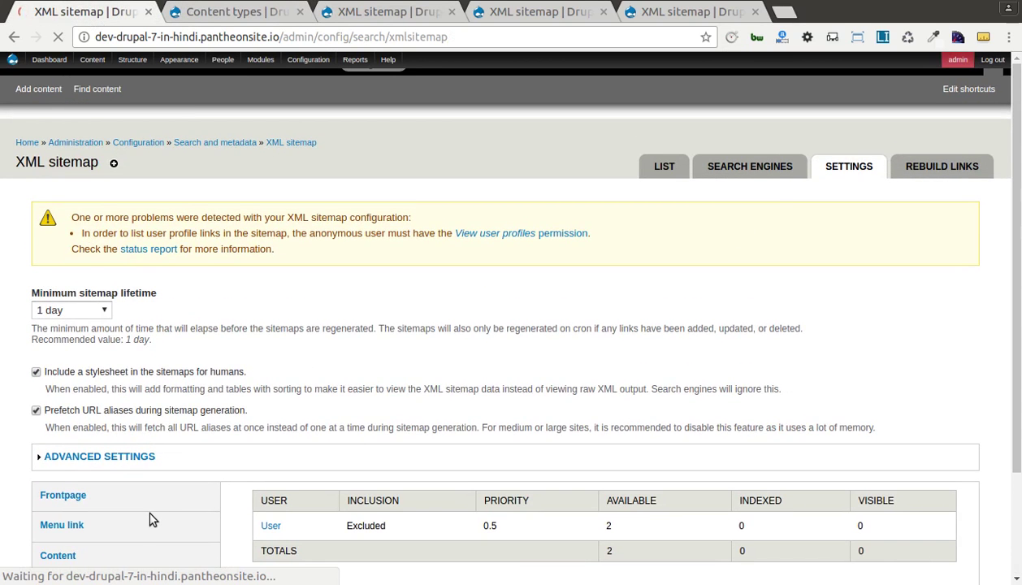
{"action": "middle_click", "coordinate": [230, 430]}
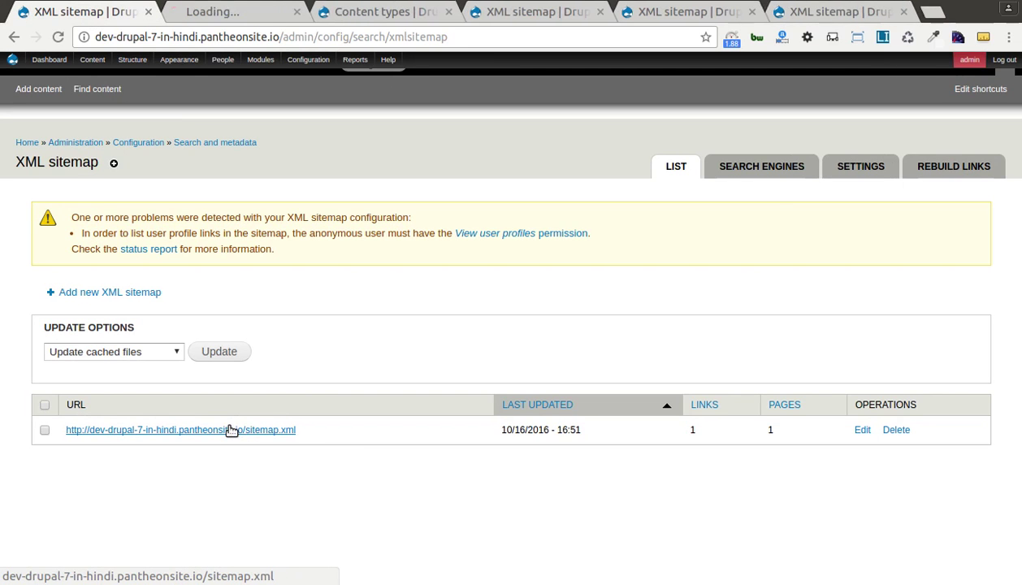
{"action": "left_click", "coordinate": [206, 14]}
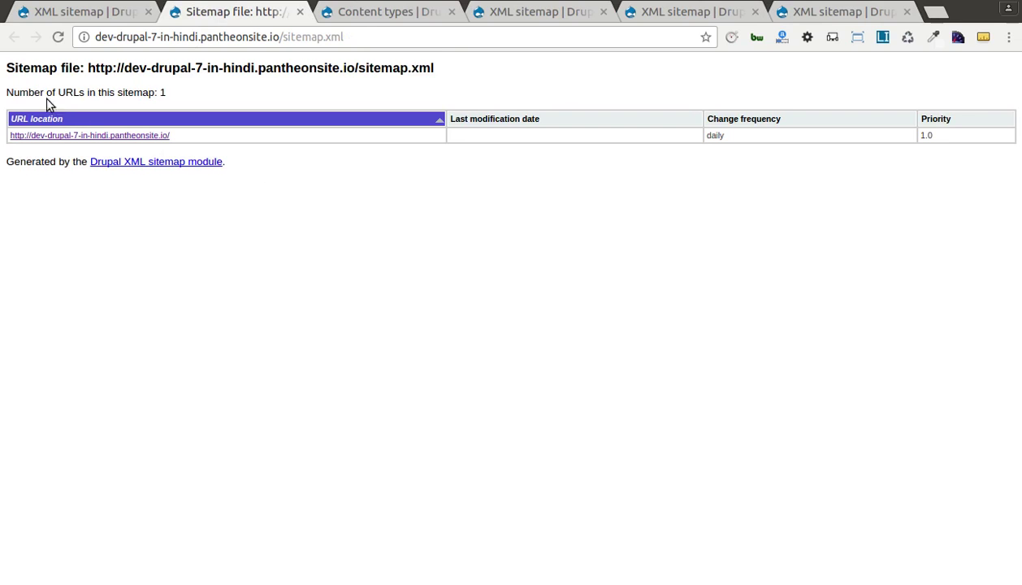
{"action": "left_click_drag", "start_coordinate": [26, 65], "coordinate": [265, 203]}
{"action": "left_click", "coordinate": [376, 180]}
{"action": "left_click", "coordinate": [387, 119]}
Rebuild the XML sitemap from a sitemap settings page, saving and restoring any custom inclusion and priority links.
{"action": "left_click", "coordinate": [358, 14]}
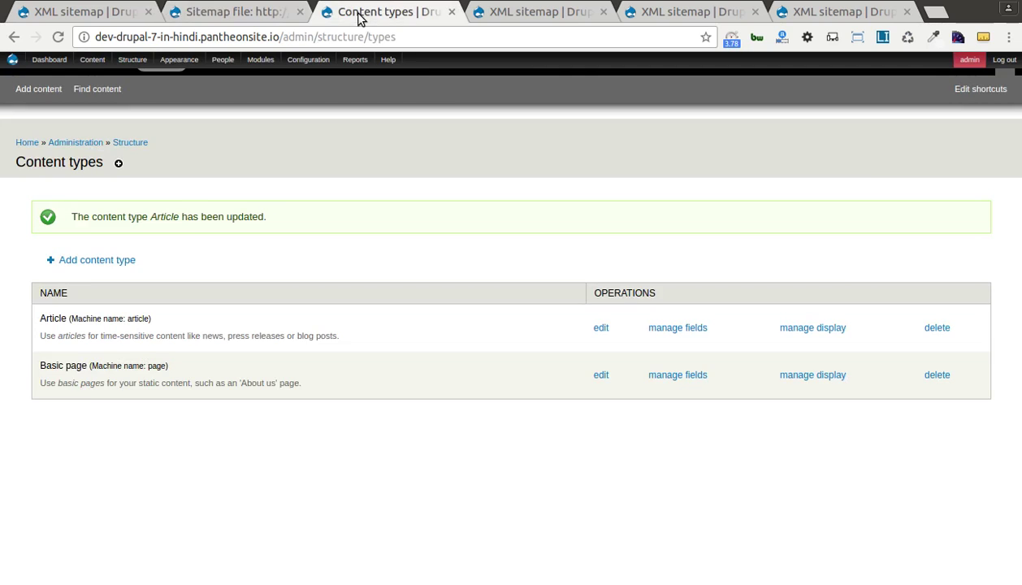
{"action": "left_click", "coordinate": [502, 15]}
{"action": "left_click", "coordinate": [919, 168]}
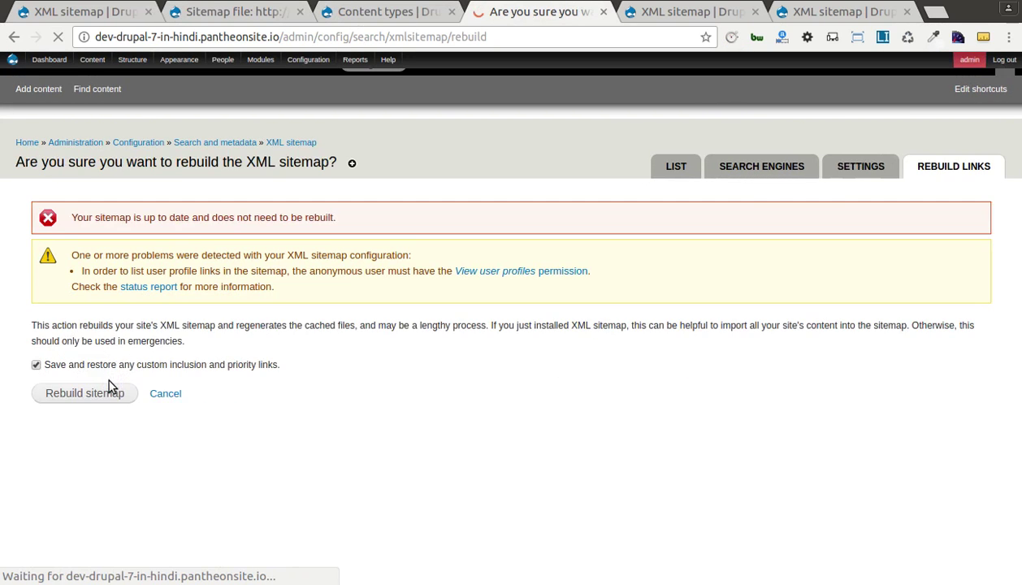
{"action": "left_click", "coordinate": [69, 396]}
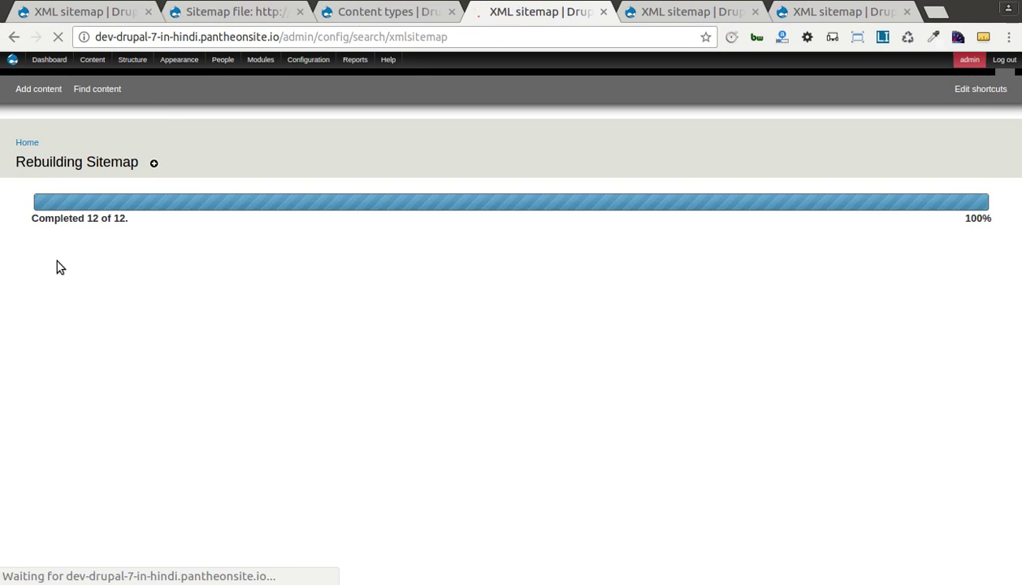
Open the rebuilt sitemap.xml file to check its URL entries, and close its browser tab.
{"action": "left_click", "coordinate": [138, 469]}
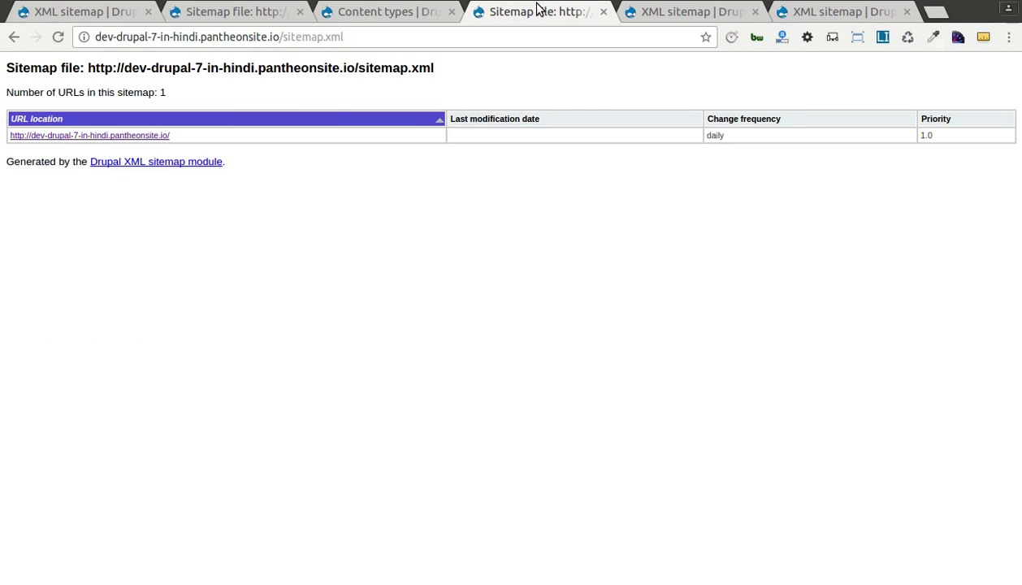
{"action": "left_click", "coordinate": [396, 16]}
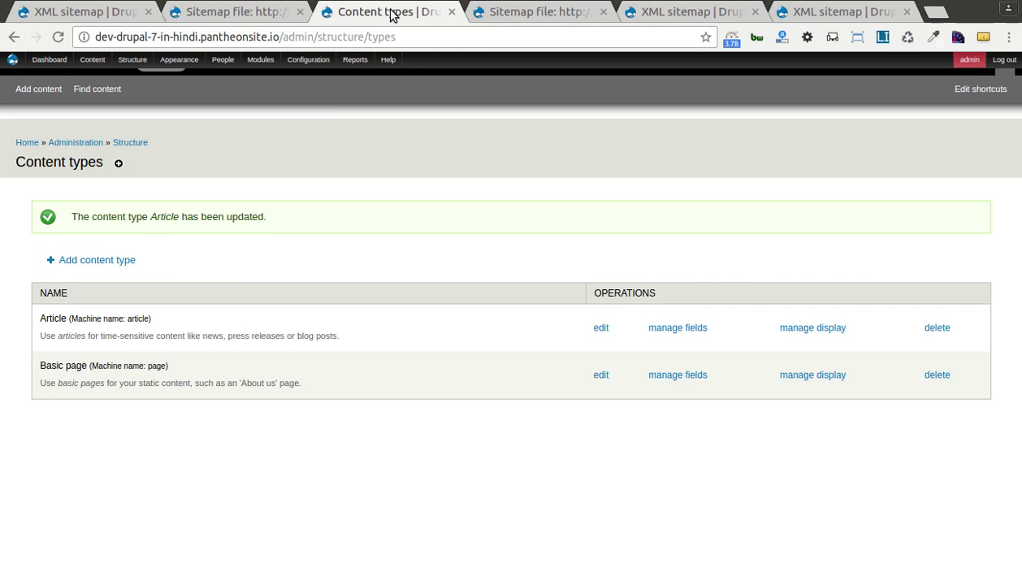
{"action": "left_click", "coordinate": [529, 16]}
{"action": "middle_click", "coordinate": [527, 16]}
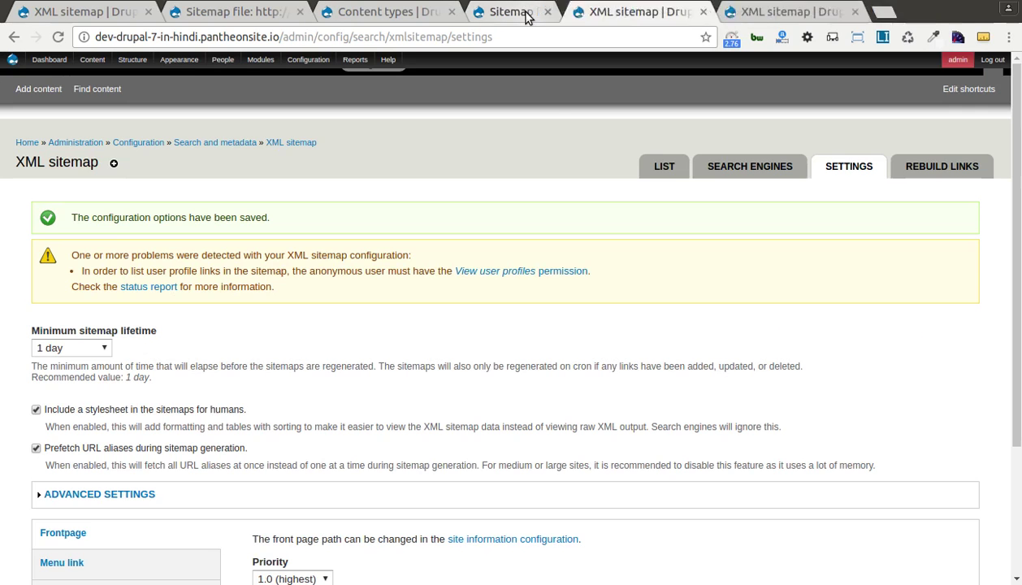
Reload the already open sitemap.xml page and examine its URL count, listed links and change frequencies.
{"action": "left_click", "coordinate": [371, 15]}
{"action": "left_click", "coordinate": [217, 11]}
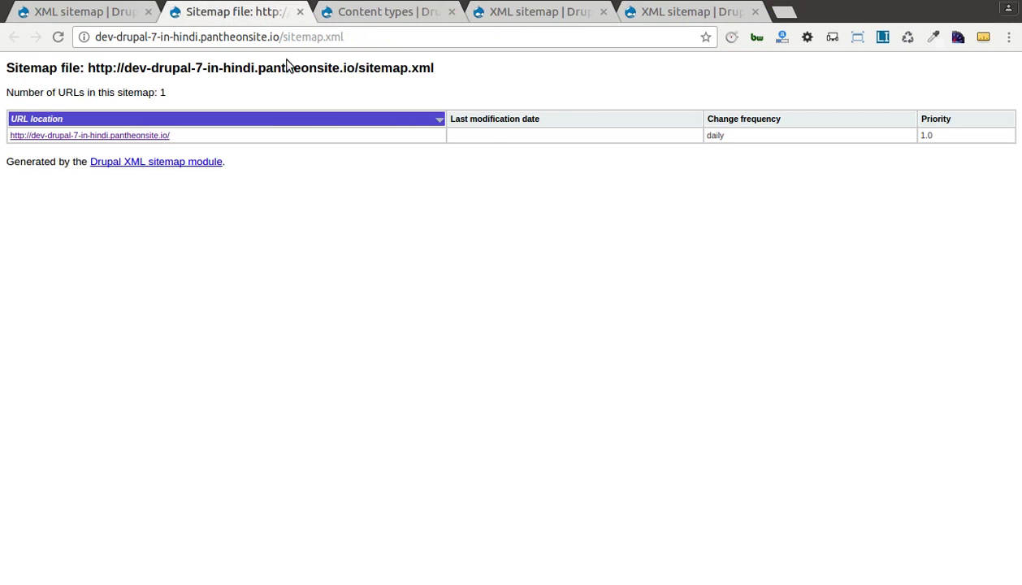
{"action": "key", "text": "F5"}
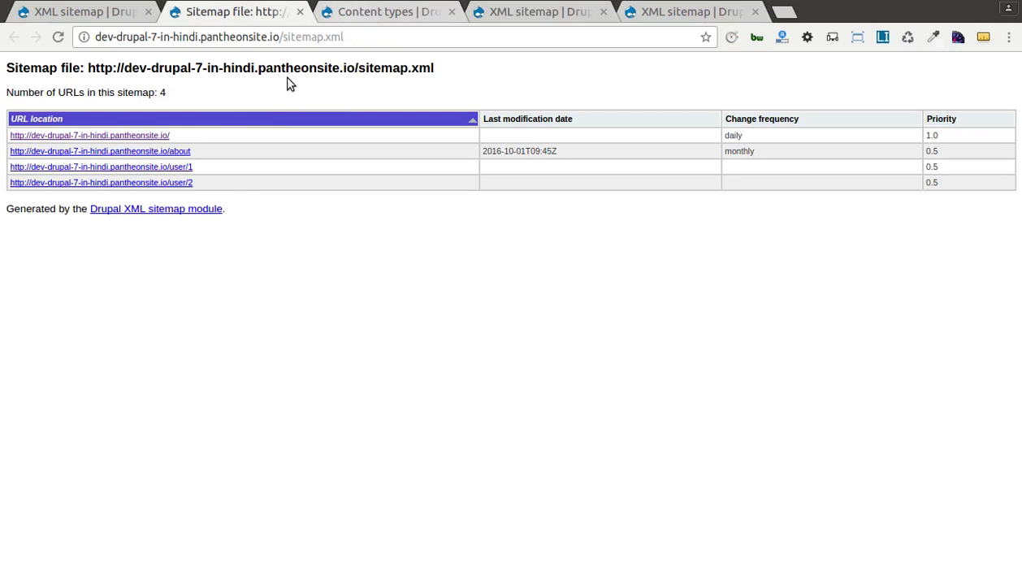
{"action": "left_click_drag", "start_coordinate": [9, 91], "coordinate": [171, 104]}
{"action": "double_click", "coordinate": [162, 93]}
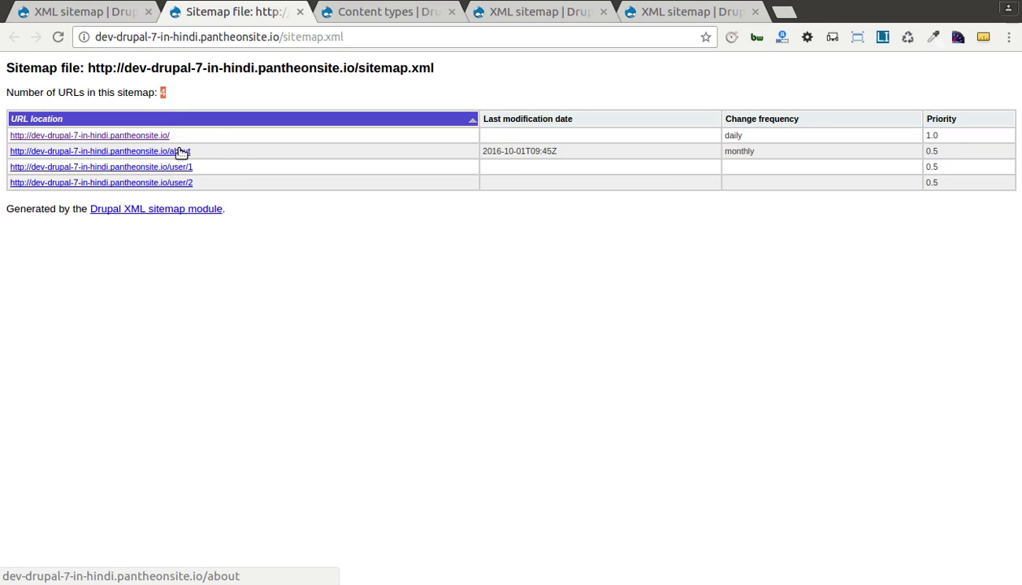
{"action": "left_click_drag", "start_coordinate": [729, 152], "coordinate": [762, 147]}
{"action": "left_click", "coordinate": [731, 151]}
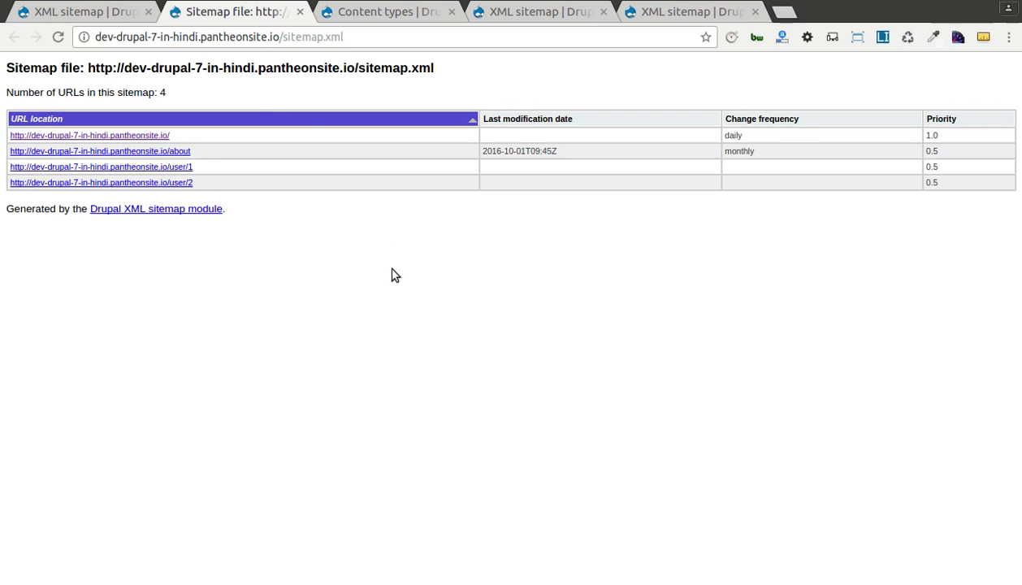
Return to the XML sitemap administration page and open its search engine submission settings for review.
{"action": "left_click", "coordinate": [100, 16]}
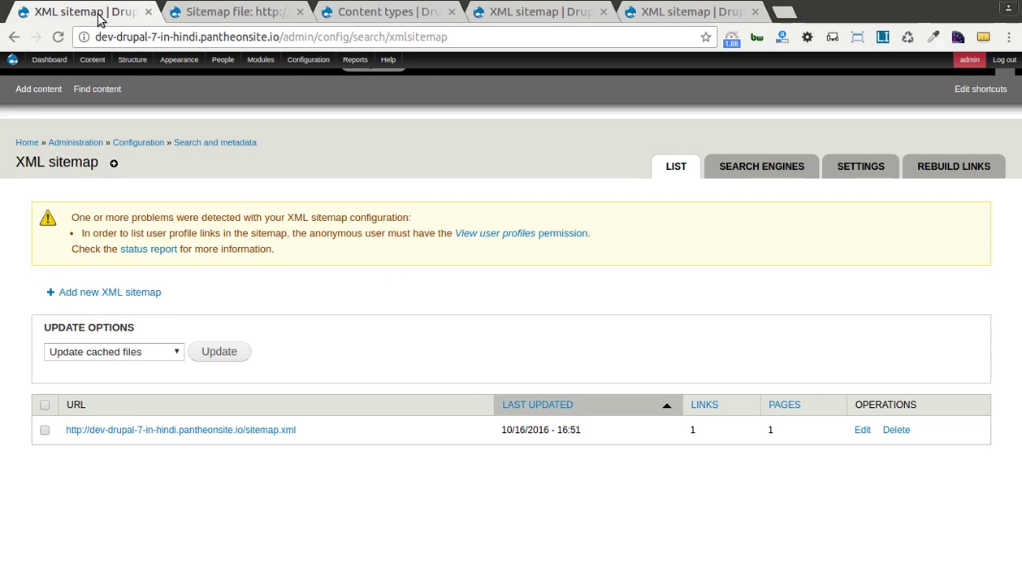
{"action": "mouse_move", "coordinate": [23, 64]}
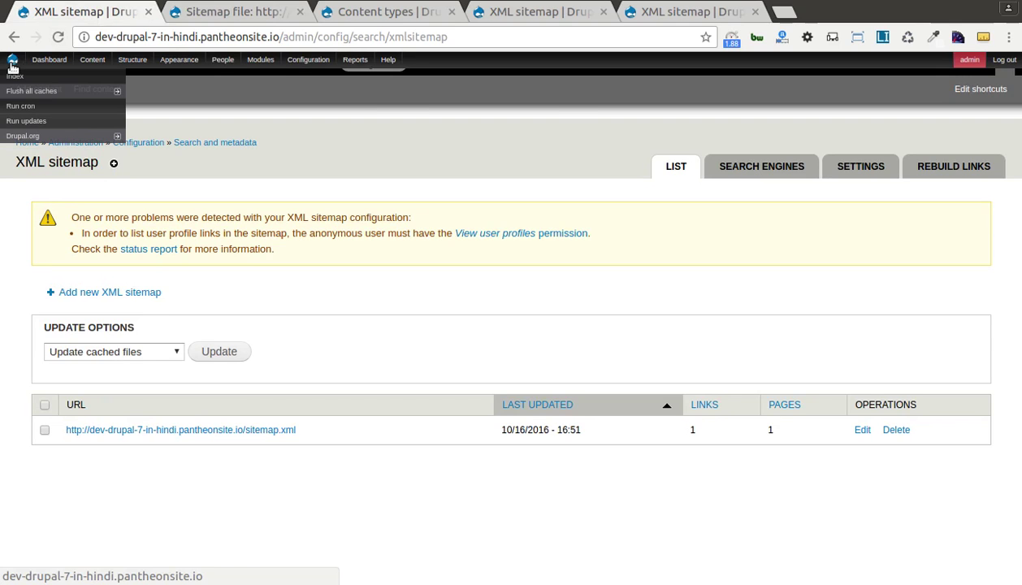
{"action": "left_click", "coordinate": [752, 158]}
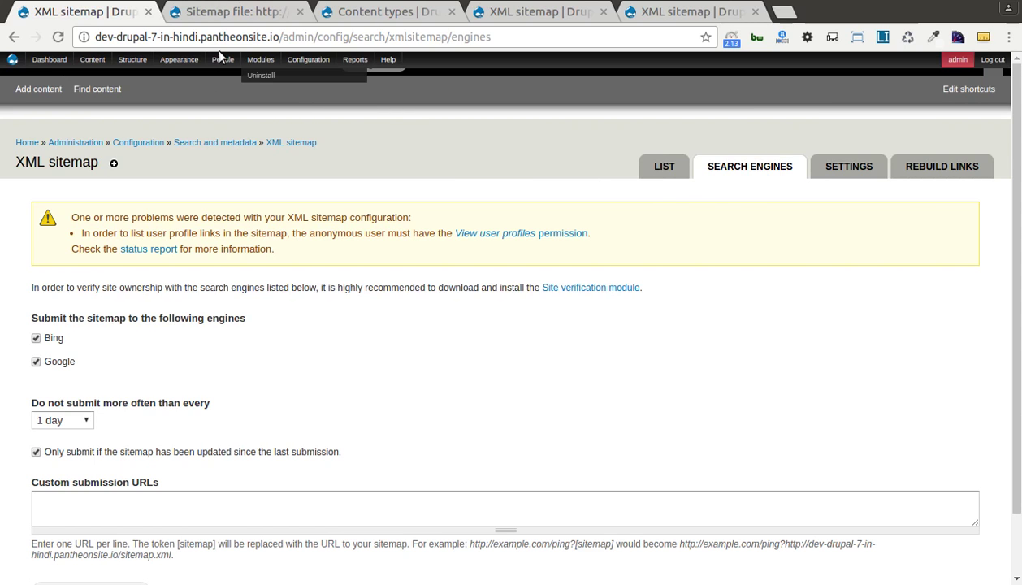
Open the Drupal site's front page and look over its content.
{"action": "left_click", "coordinate": [15, 64]}
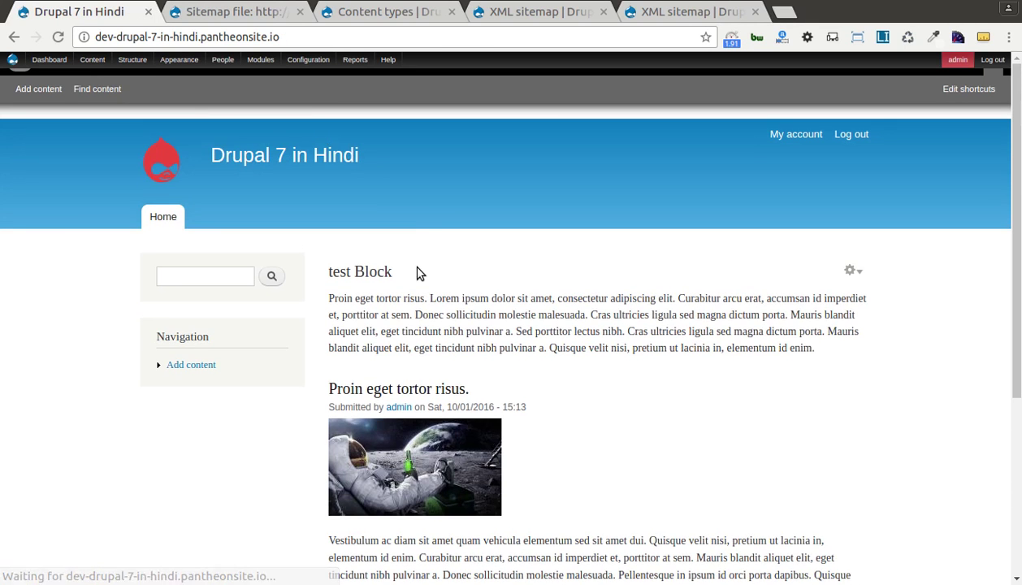
{"action": "scroll", "coordinate": [415, 272], "scroll_direction": "down", "scroll_amount": 3}
{"action": "scroll", "coordinate": [417, 273], "scroll_direction": "up", "scroll_amount": 3}
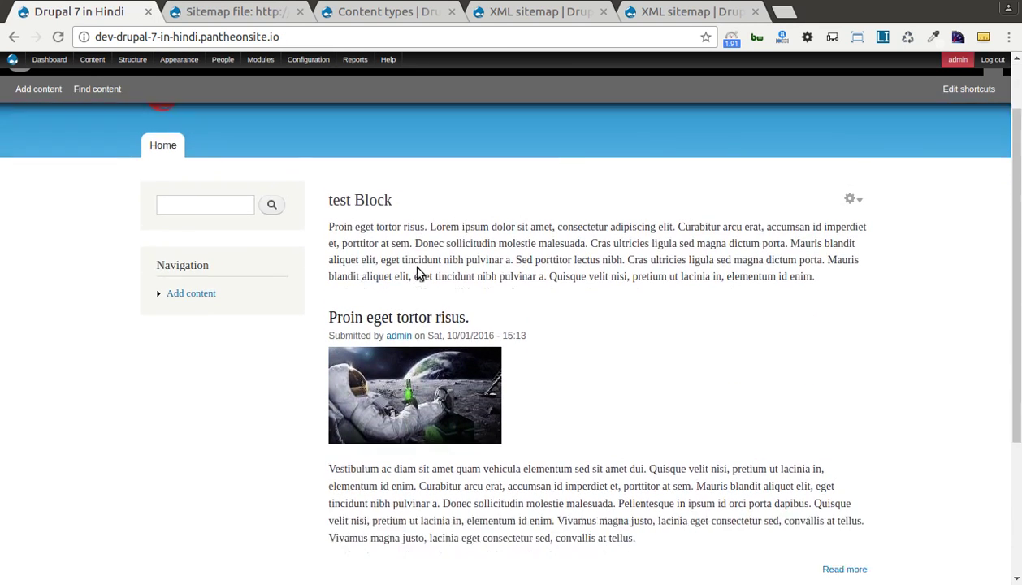
{"action": "scroll", "coordinate": [417, 273], "scroll_direction": "down", "scroll_amount": 3}
{"action": "scroll", "coordinate": [417, 273], "scroll_direction": "up", "scroll_amount": 3}
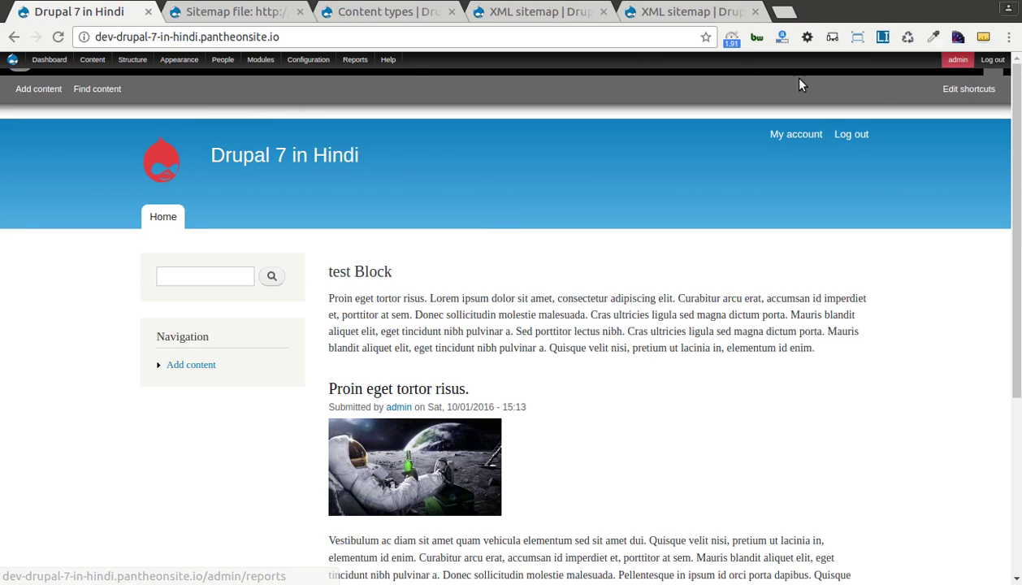
{"action": "left_click", "coordinate": [841, 0]}
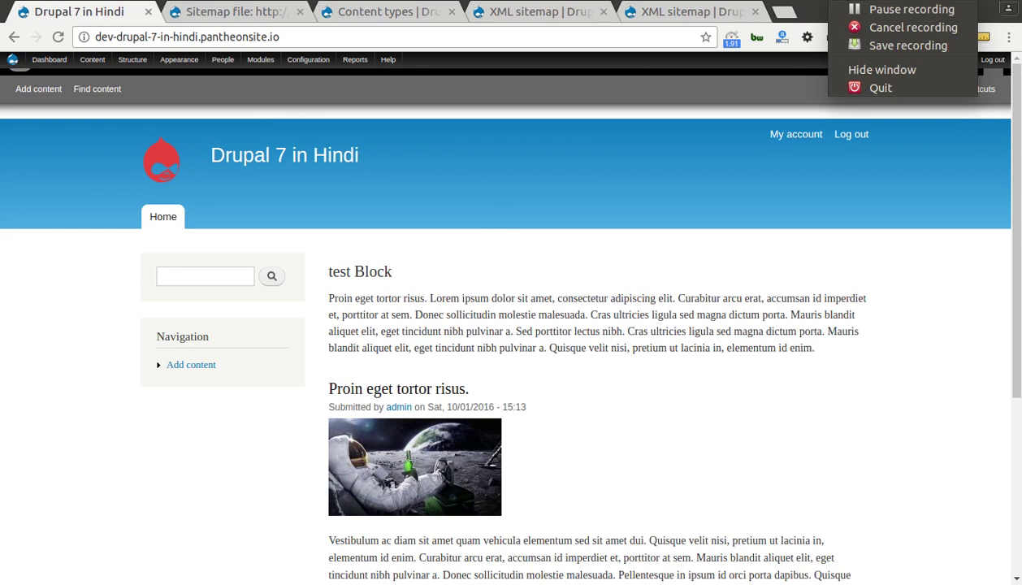